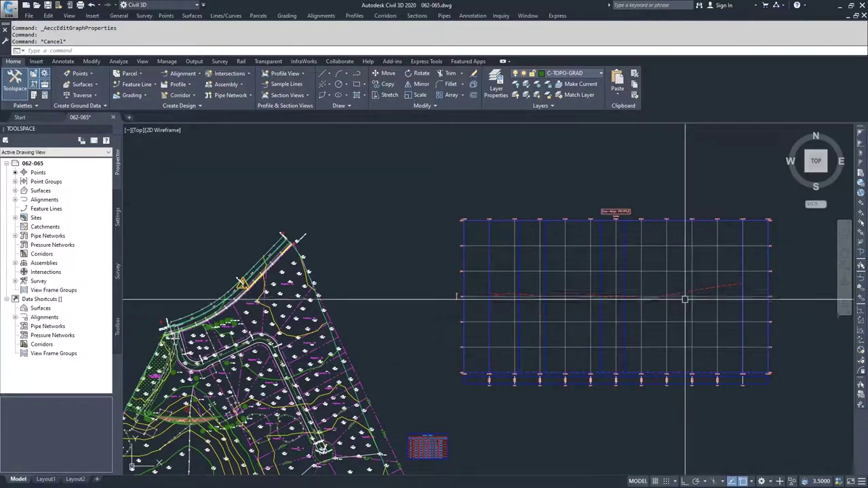
Step: Select the Dev-Align1 profile view and open its Profile View Properties
{"action": "mouse_move", "coordinate": [686, 293]}
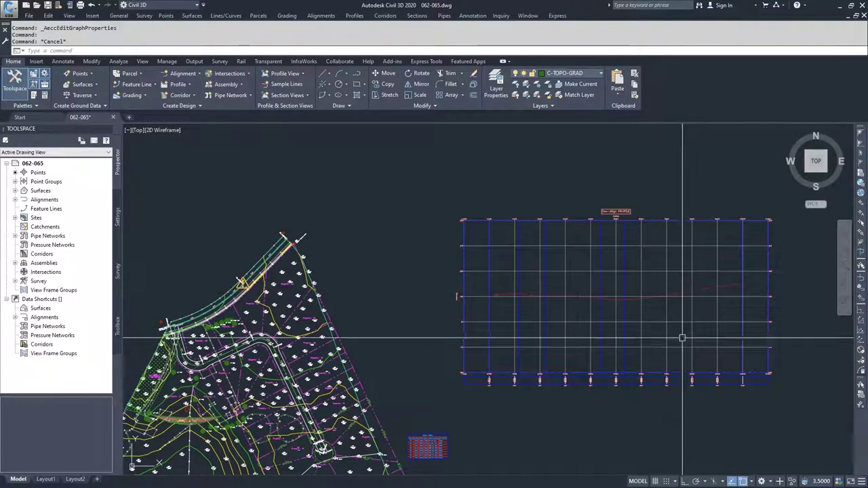
{"action": "left_click", "coordinate": [631, 271]}
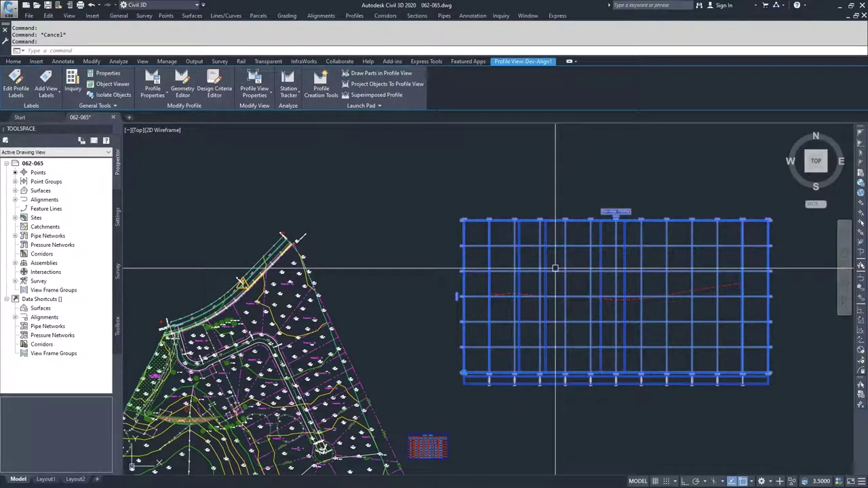
{"action": "left_click", "coordinate": [256, 90]}
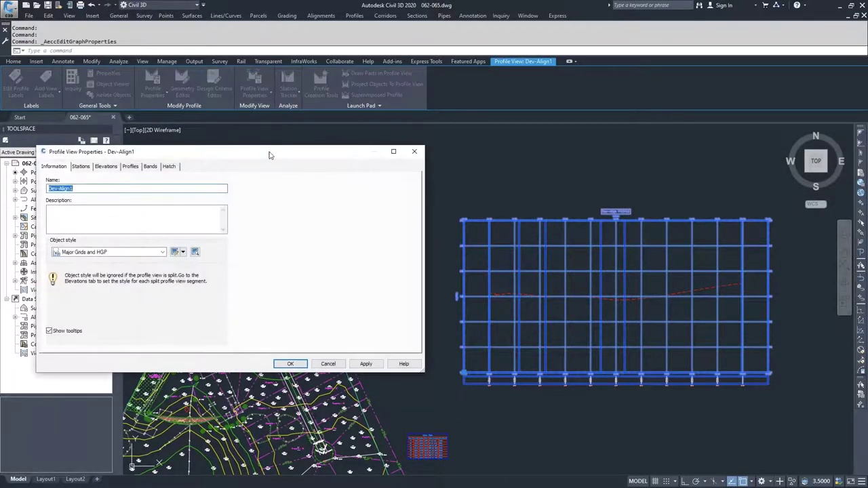
Step: Edit the Major Grids and HGP object style and view its Information tab description
{"action": "left_click_drag", "start_coordinate": [266, 155], "coordinate": [284, 189]}
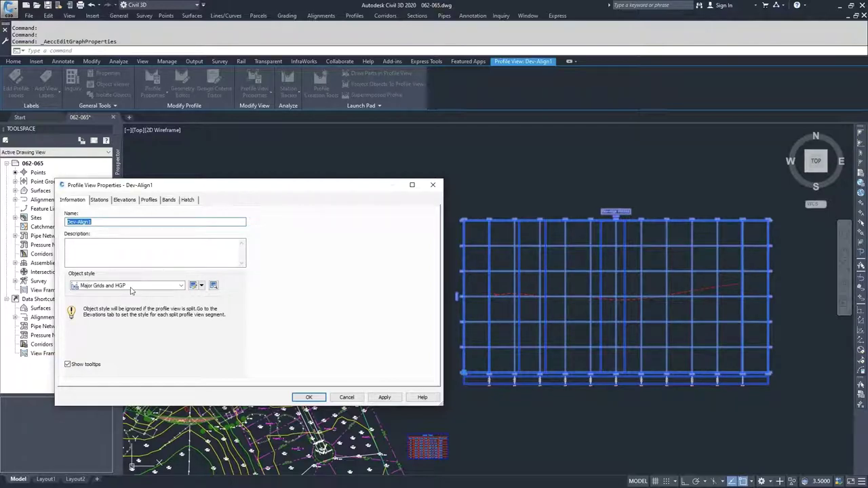
{"action": "left_click", "coordinate": [193, 285]}
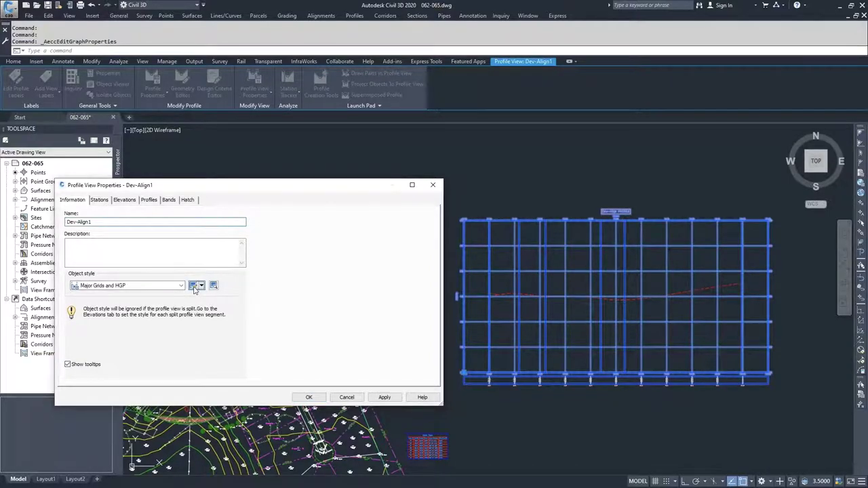
{"action": "left_click", "coordinate": [176, 131]}
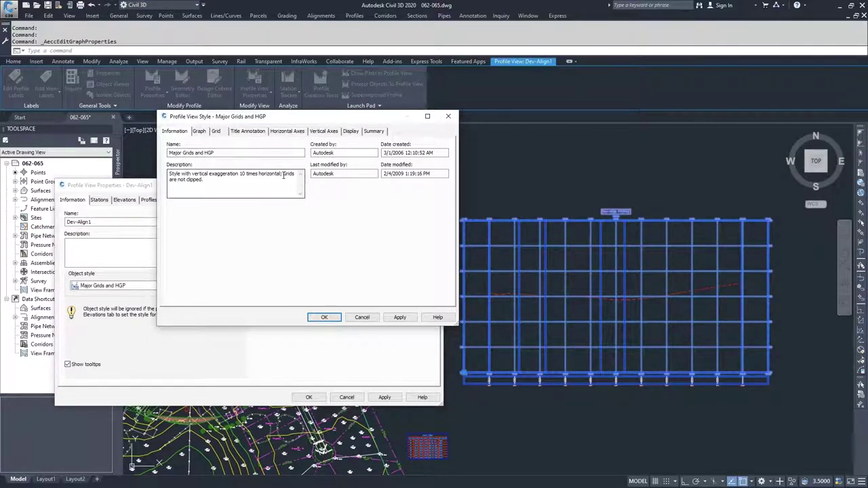
Step: Review the Graph tab's horizontal scale of 30, custom scale and vertical exaggeration values
{"action": "left_click", "coordinate": [199, 133]}
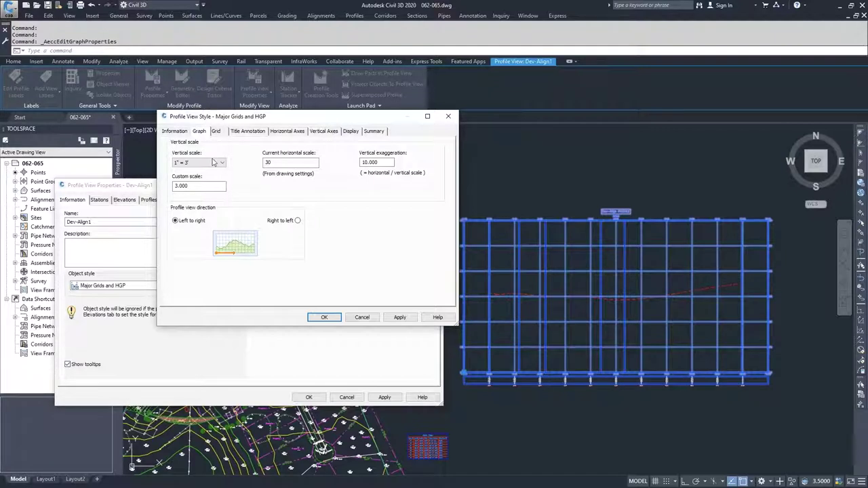
{"action": "left_click", "coordinate": [300, 163]}
{"action": "double_click", "coordinate": [290, 164]}
{"action": "left_click", "coordinate": [183, 187]}
{"action": "left_click", "coordinate": [386, 162]}
Step: Flip the profile direction to right to left, then restore it to left to right
{"action": "left_click", "coordinate": [297, 220]}
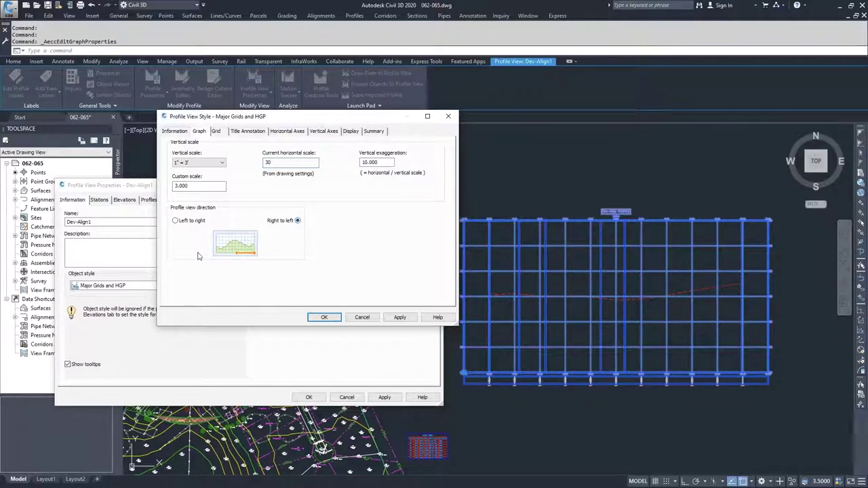
{"action": "left_click", "coordinate": [176, 221]}
{"action": "left_click", "coordinate": [219, 133]}
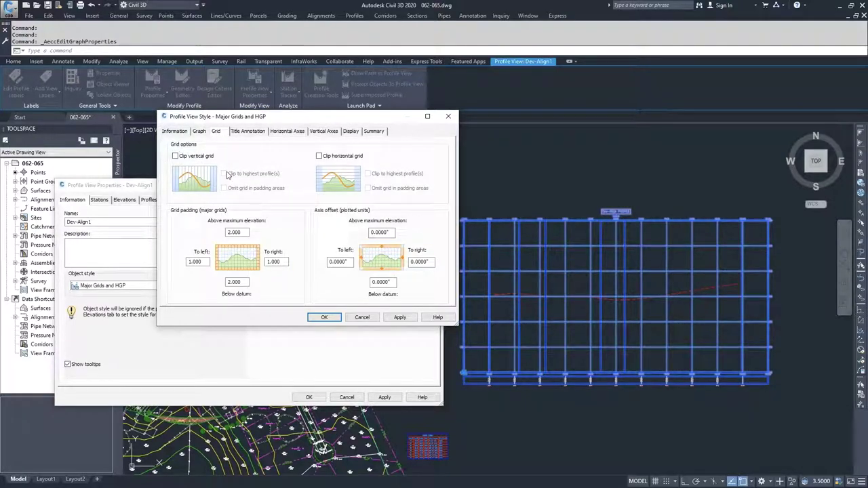
Step: Try vertical clipping (highest profile, omit in padding) and horizontal clipping, leaving both grids unclipped
{"action": "left_click", "coordinate": [175, 156]}
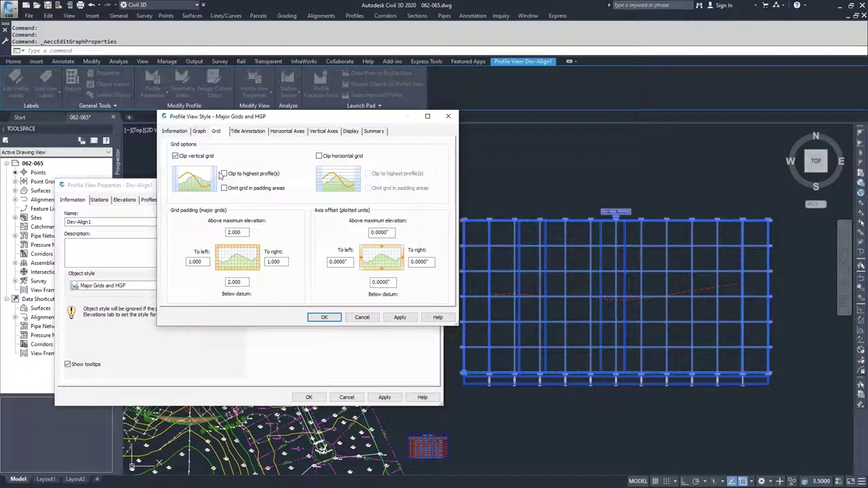
{"action": "left_click", "coordinate": [224, 173]}
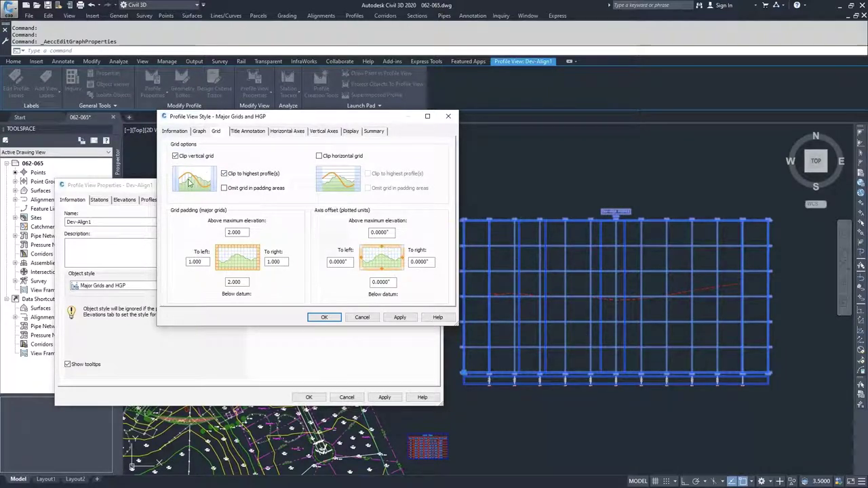
{"action": "left_click", "coordinate": [225, 188]}
{"action": "left_click", "coordinate": [176, 156]}
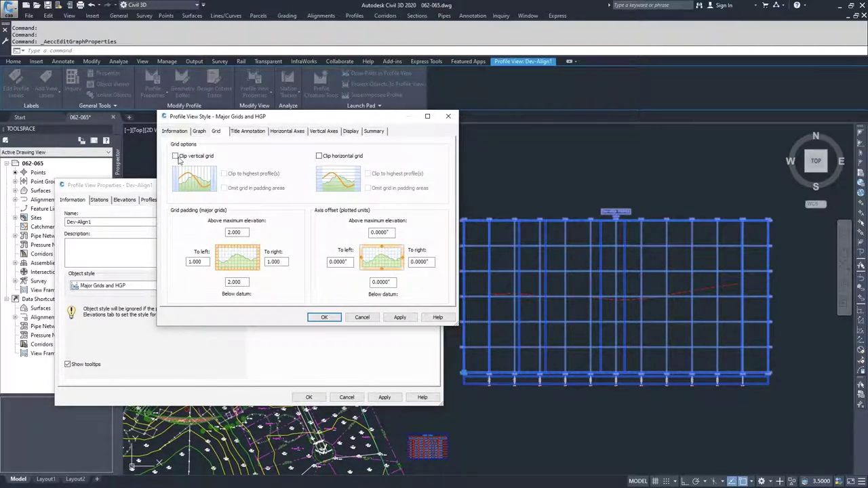
{"action": "left_click", "coordinate": [319, 157]}
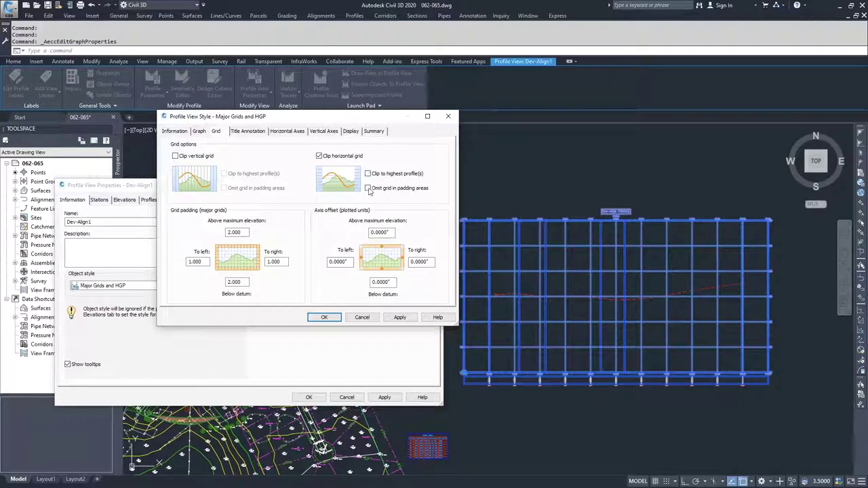
{"action": "left_click", "coordinate": [318, 157]}
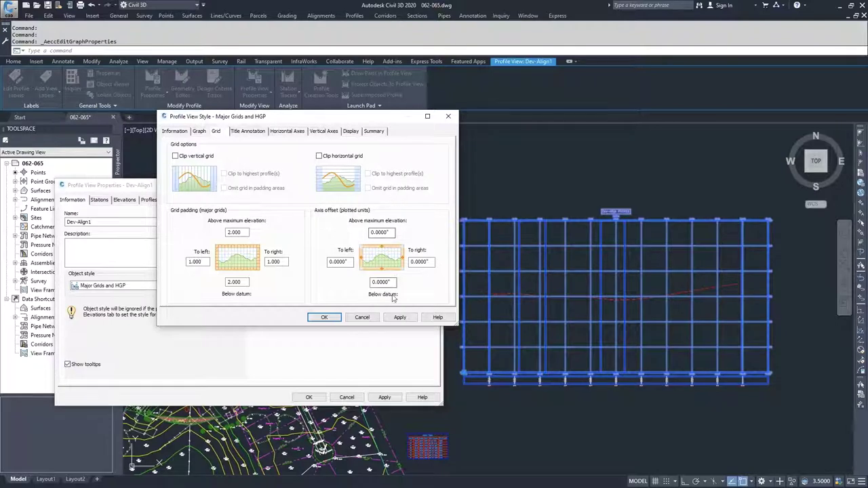
{"action": "left_click", "coordinate": [255, 132]}
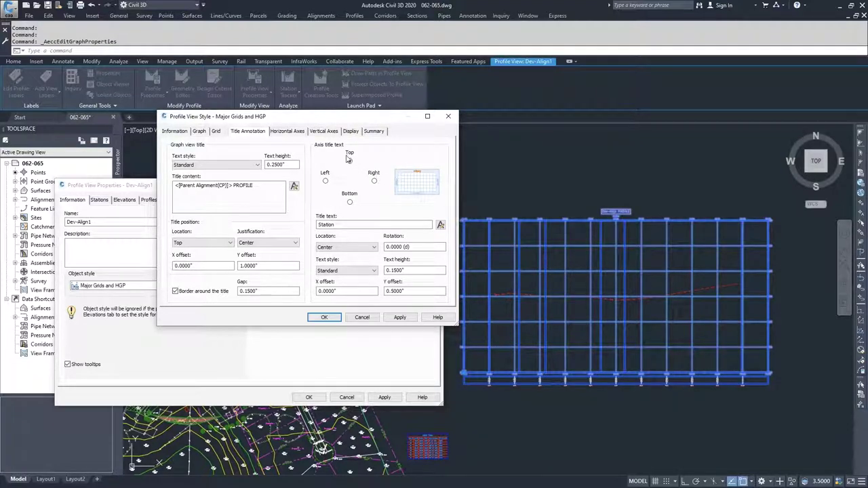
Step: Inspect the Station axis title and the graph title's text components, cancelling without changes
{"action": "left_click", "coordinate": [341, 225]}
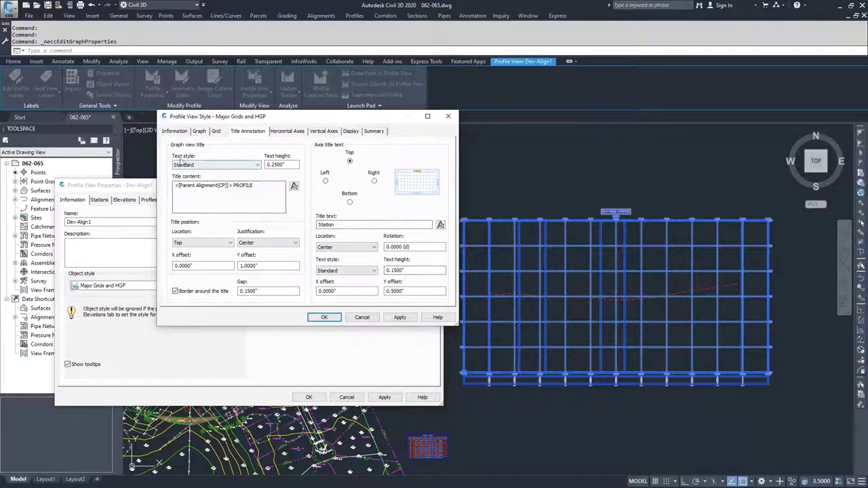
{"action": "left_click", "coordinate": [260, 186]}
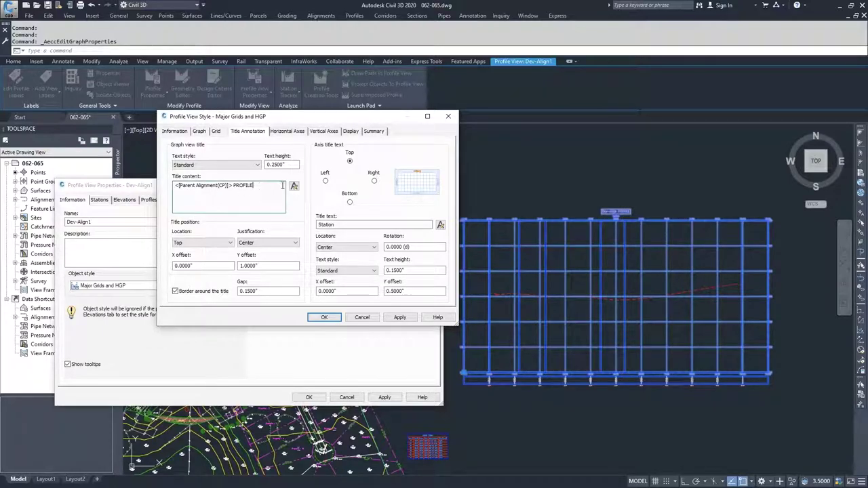
{"action": "left_click", "coordinate": [294, 187]}
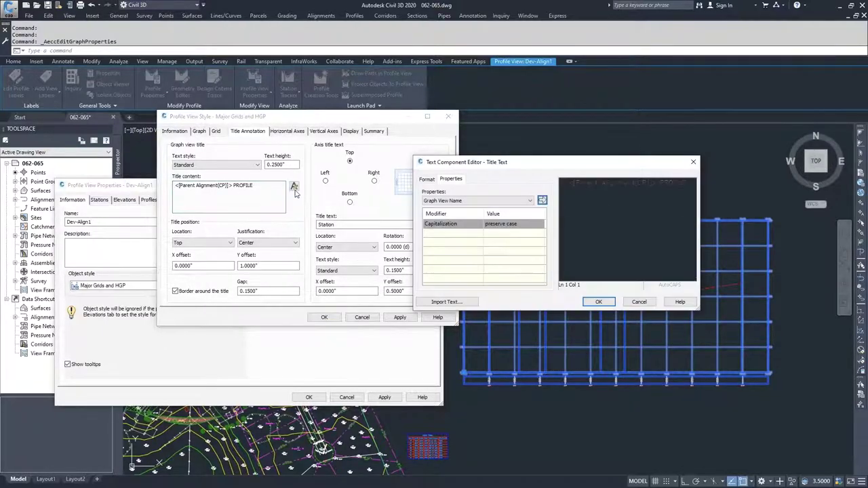
{"action": "left_click", "coordinate": [487, 201]}
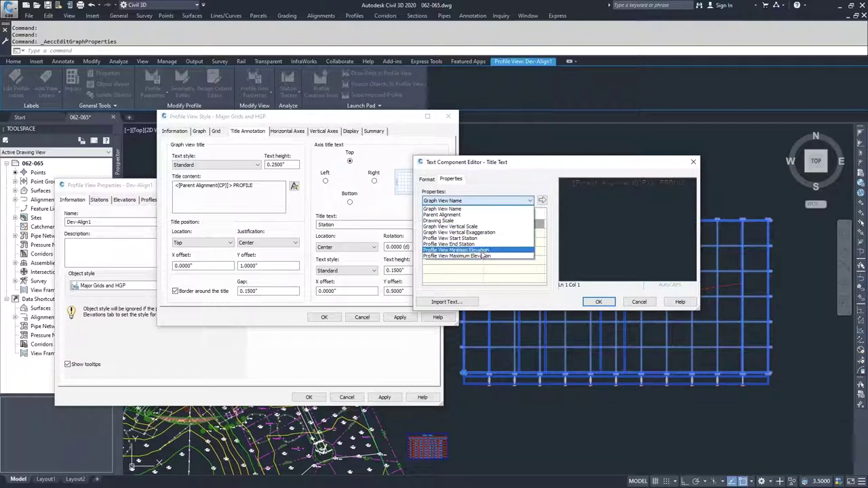
{"action": "left_click", "coordinate": [627, 304]}
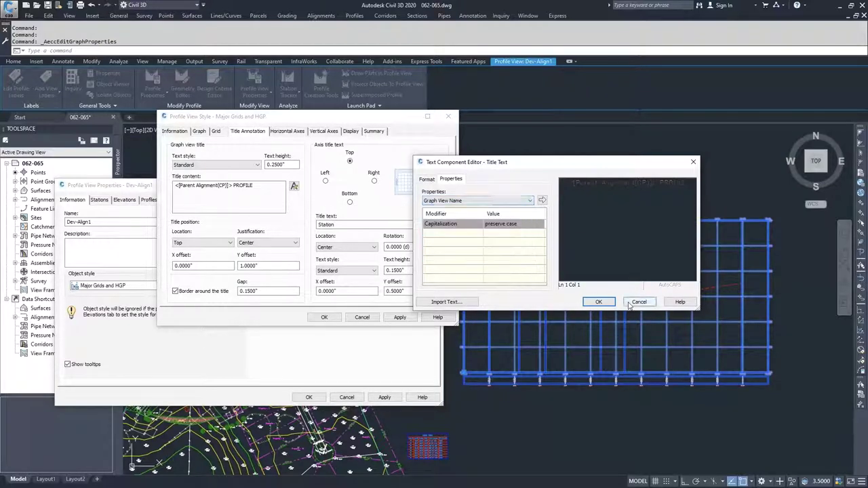
{"action": "left_click", "coordinate": [634, 303]}
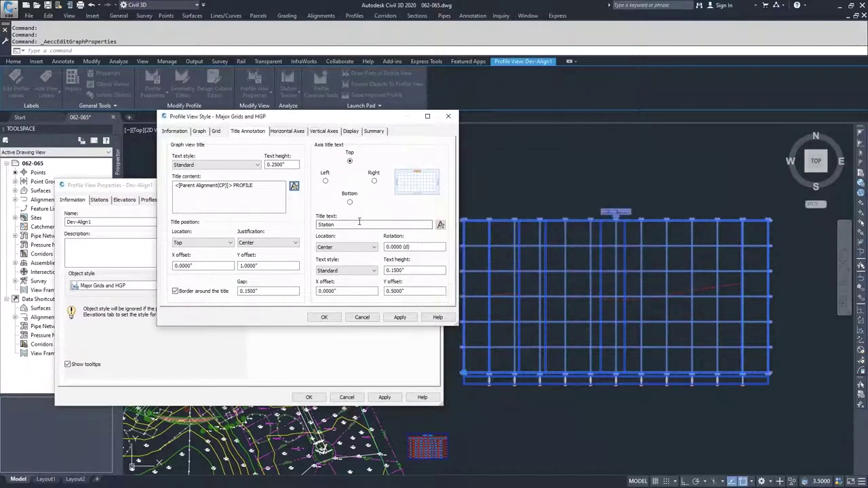
Step: Check the right, left and top axis title settings in turn
{"action": "left_click", "coordinate": [374, 181]}
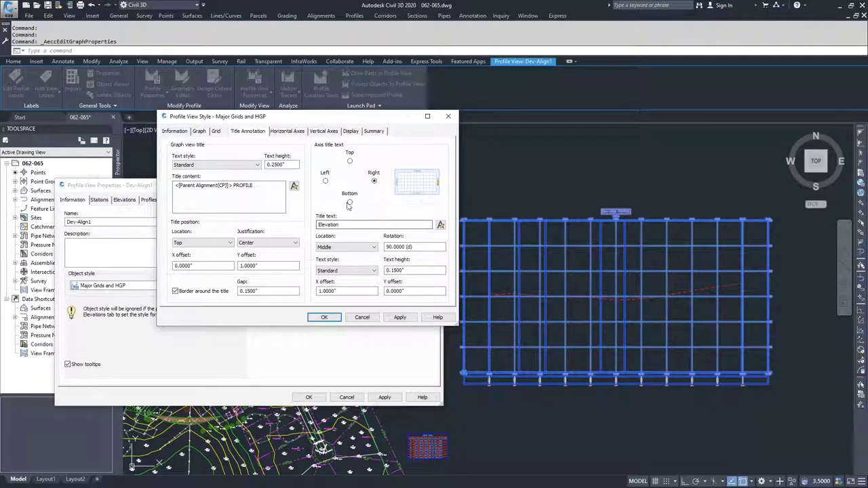
{"action": "left_click", "coordinate": [324, 181]}
{"action": "left_click", "coordinate": [349, 161]}
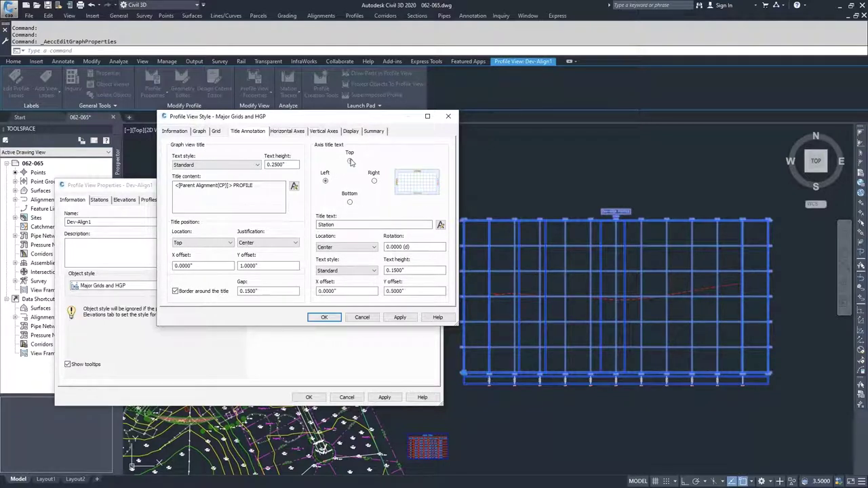
{"action": "left_click", "coordinate": [288, 132]}
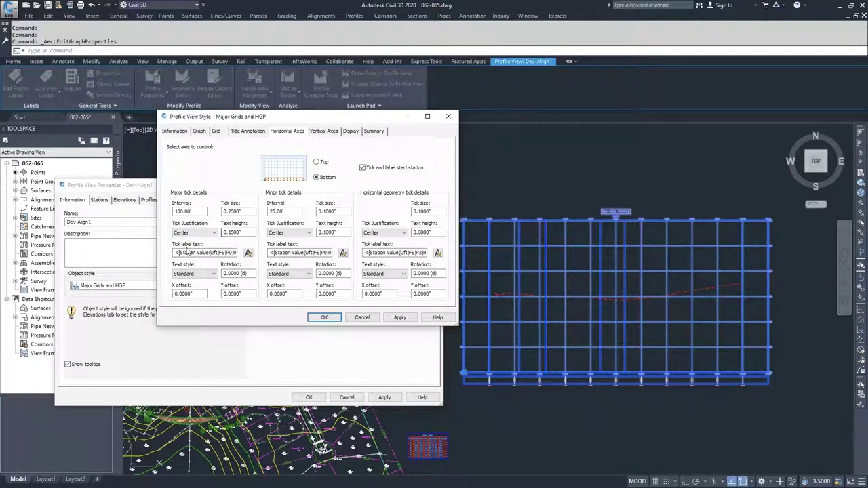
Step: Confirm the major tick label uses Station Value and check the 25.00' minor tick interval
{"action": "left_click", "coordinate": [248, 253]}
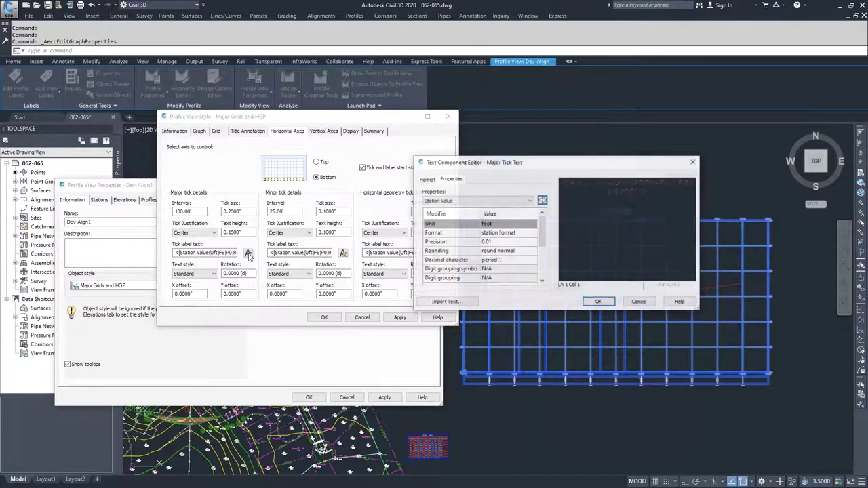
{"action": "left_click", "coordinate": [512, 201]}
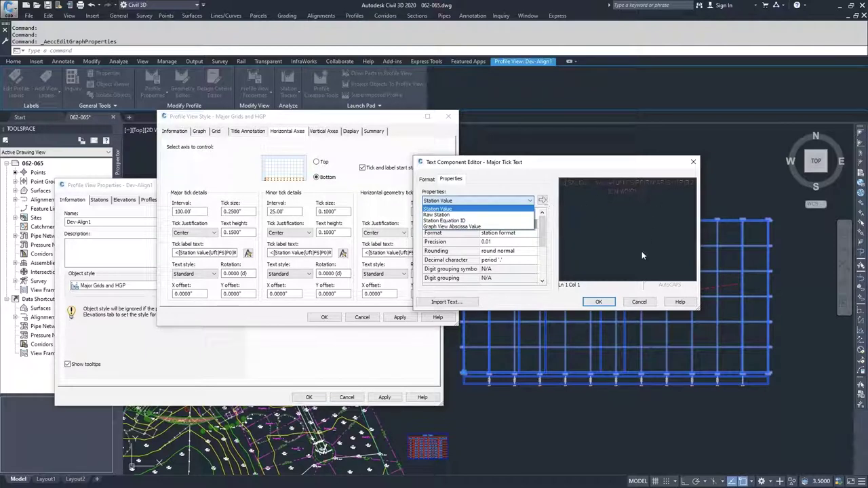
{"action": "left_click", "coordinate": [644, 300]}
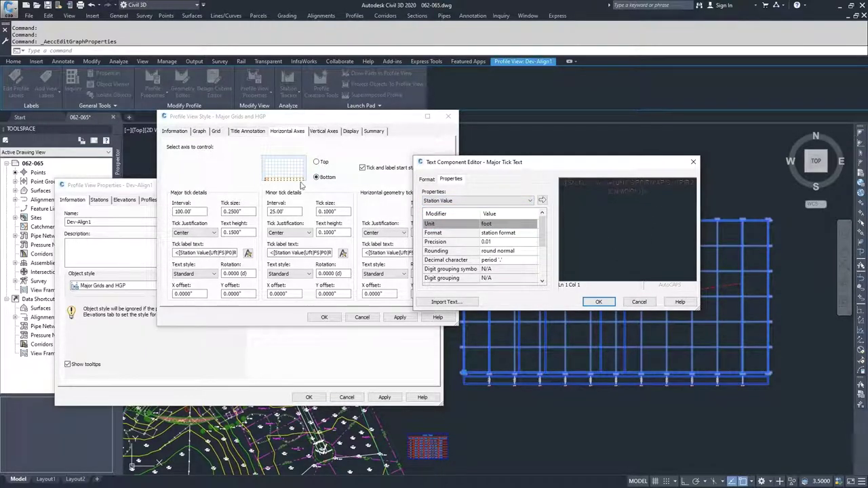
{"action": "left_click", "coordinate": [600, 301]}
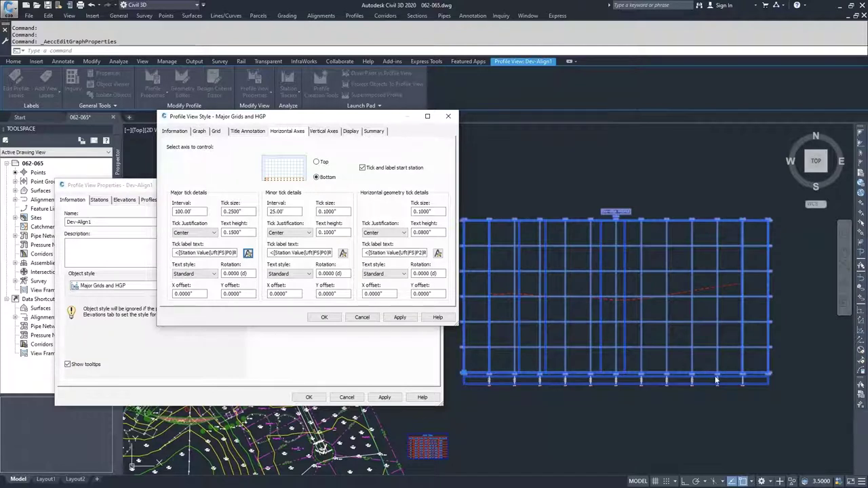
{"action": "left_click", "coordinate": [284, 211]}
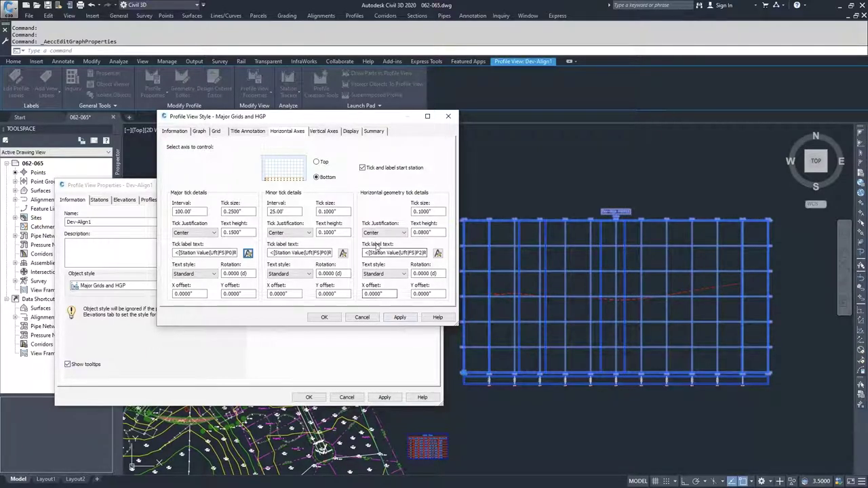
{"action": "left_click", "coordinate": [324, 131]}
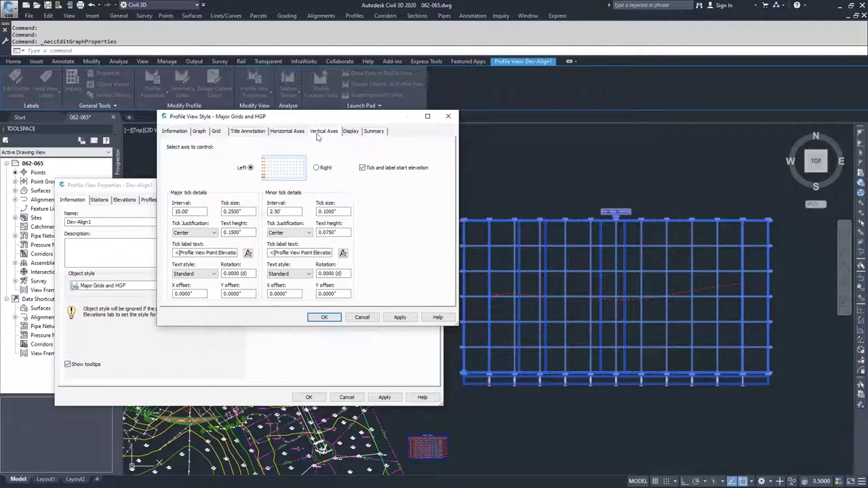
Step: Check the left axis 10.00' major interval and its Profile View Point Elevation tick label, unchanged
{"action": "left_click", "coordinate": [297, 132]}
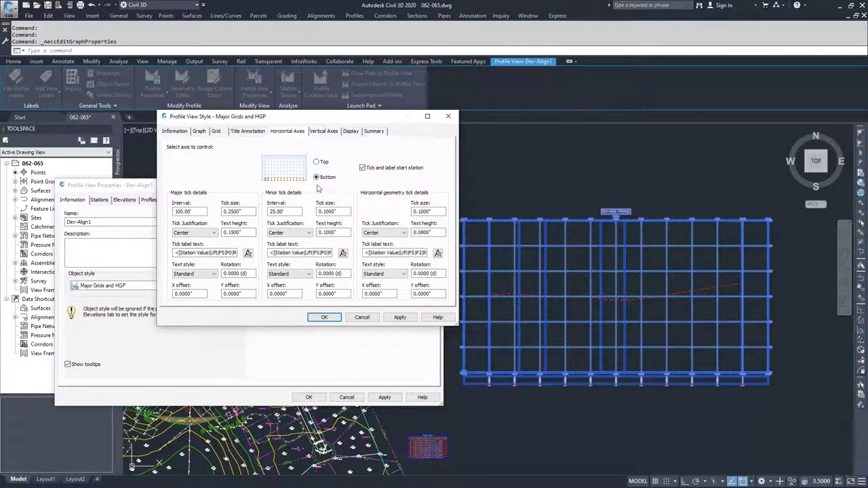
{"action": "left_click", "coordinate": [328, 133]}
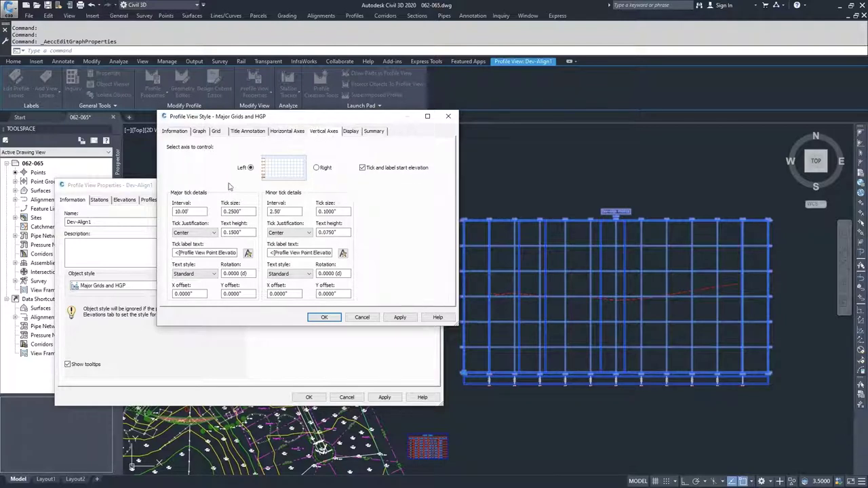
{"action": "left_click", "coordinate": [175, 211]}
{"action": "left_click", "coordinate": [248, 254]}
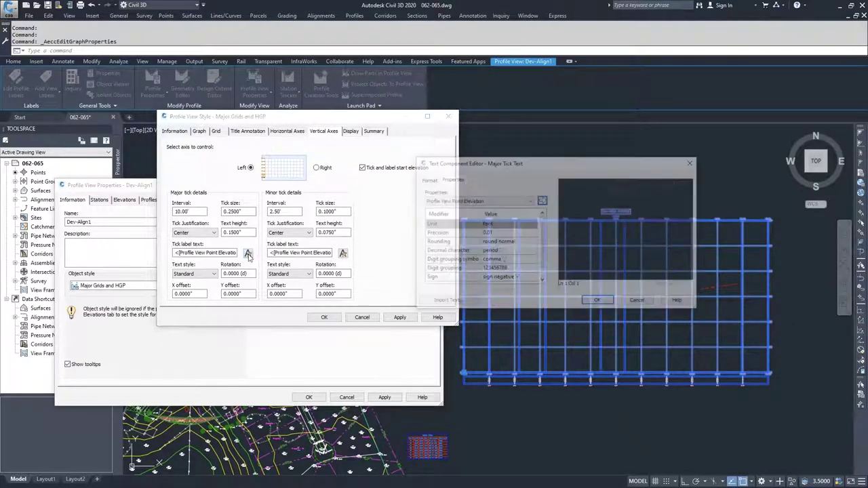
{"action": "left_click", "coordinate": [512, 201]}
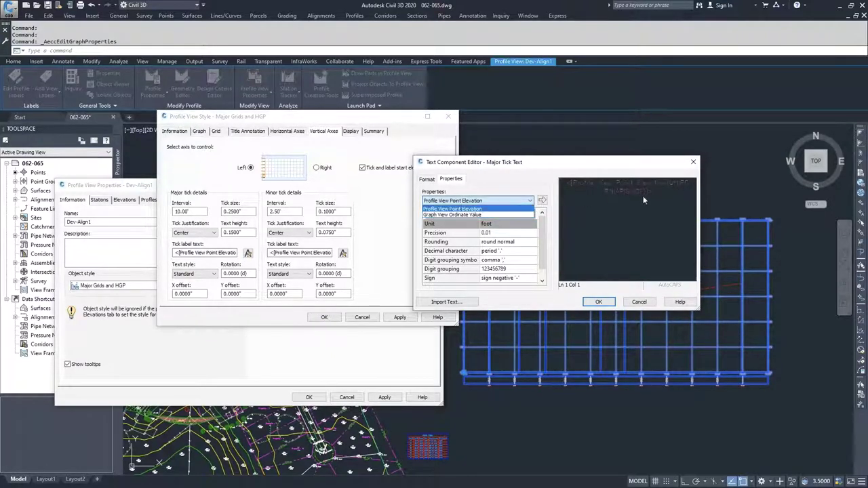
{"action": "left_click", "coordinate": [602, 306]}
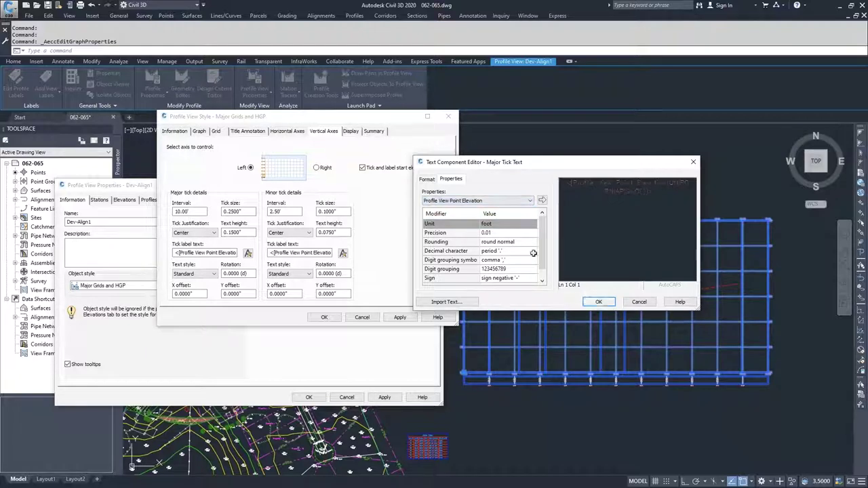
{"action": "left_click", "coordinate": [641, 303]}
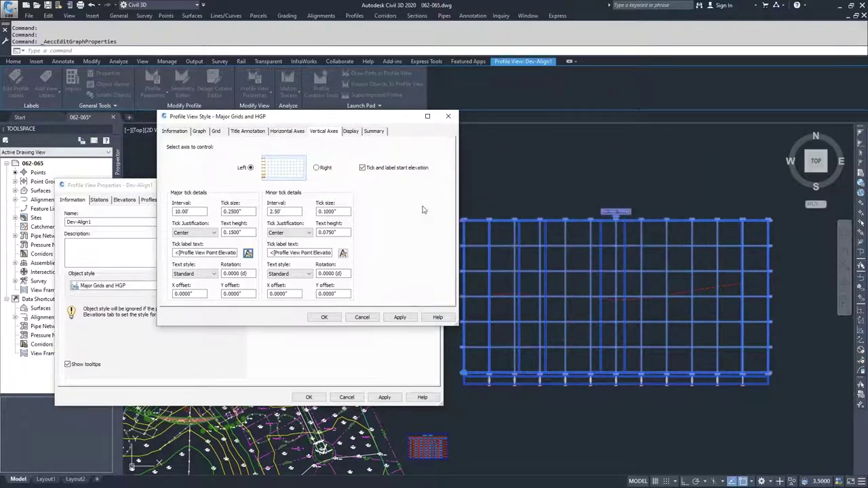
Step: Scroll the Display tab's component visibility, layer and colour list down to Profile Hatch
{"action": "left_click", "coordinate": [351, 132]}
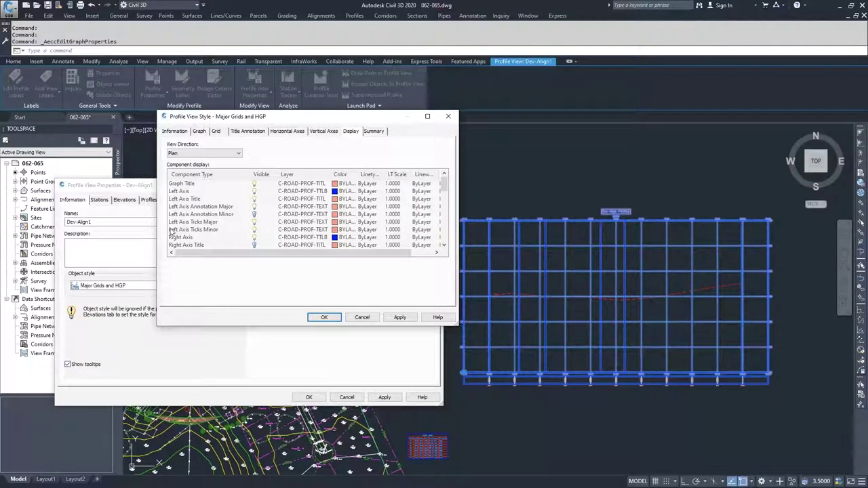
{"action": "scroll", "coordinate": [172, 224], "scroll_direction": "down", "scroll_amount": 2}
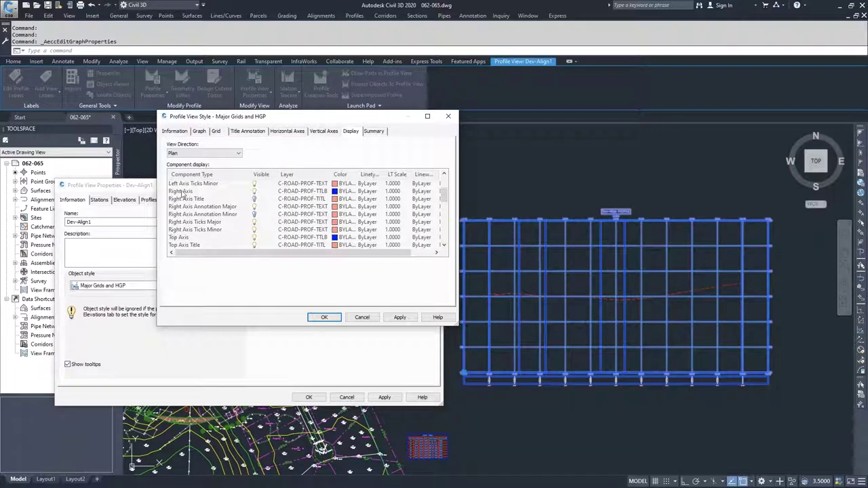
{"action": "scroll", "coordinate": [186, 232], "scroll_direction": "down", "scroll_amount": 2}
{"action": "scroll", "coordinate": [189, 209], "scroll_direction": "down", "scroll_amount": 2}
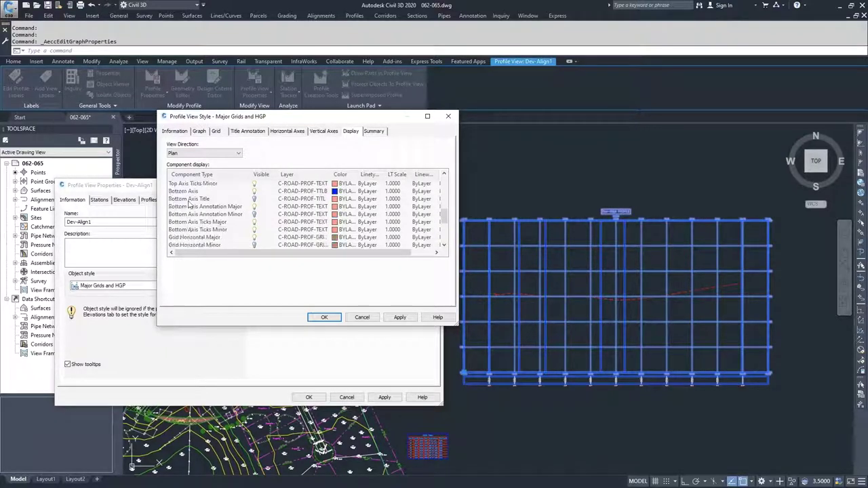
{"action": "scroll", "coordinate": [188, 229], "scroll_direction": "down", "scroll_amount": 1}
{"action": "scroll", "coordinate": [192, 227], "scroll_direction": "down", "scroll_amount": 1}
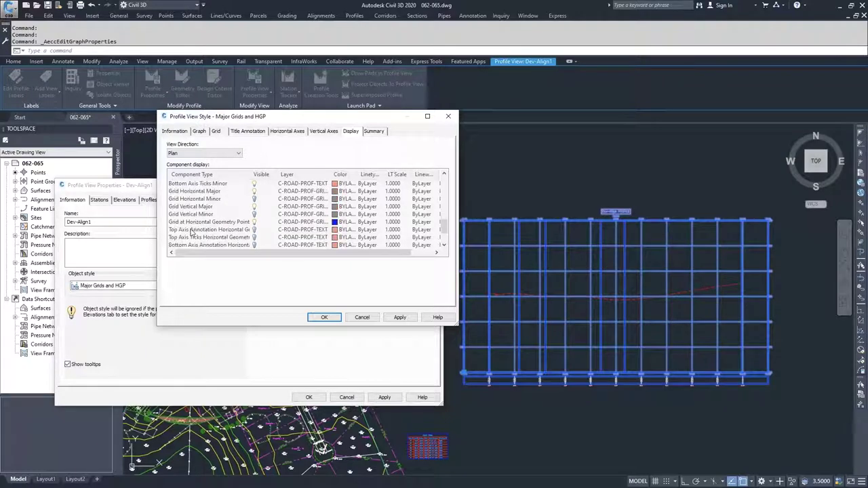
{"action": "scroll", "coordinate": [192, 233], "scroll_direction": "down", "scroll_amount": 2}
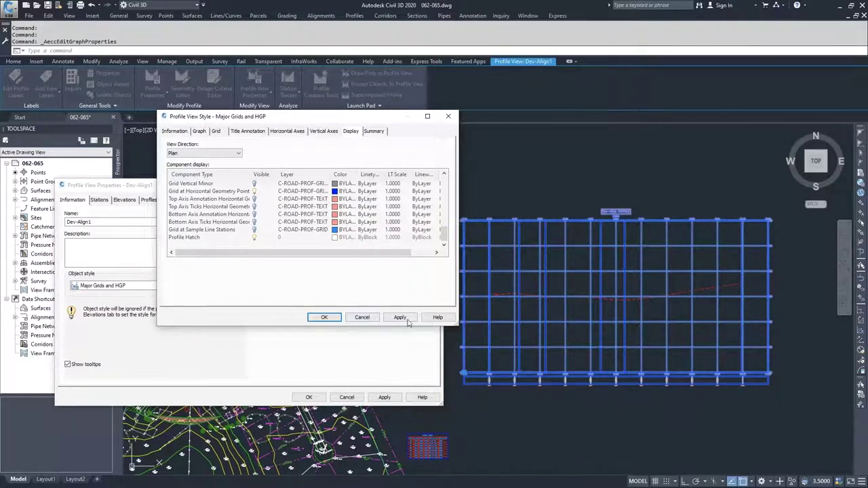
Step: Accept the style, then keep the station range automatic from 0+00.00' to 9+96.69'
{"action": "left_click", "coordinate": [325, 318]}
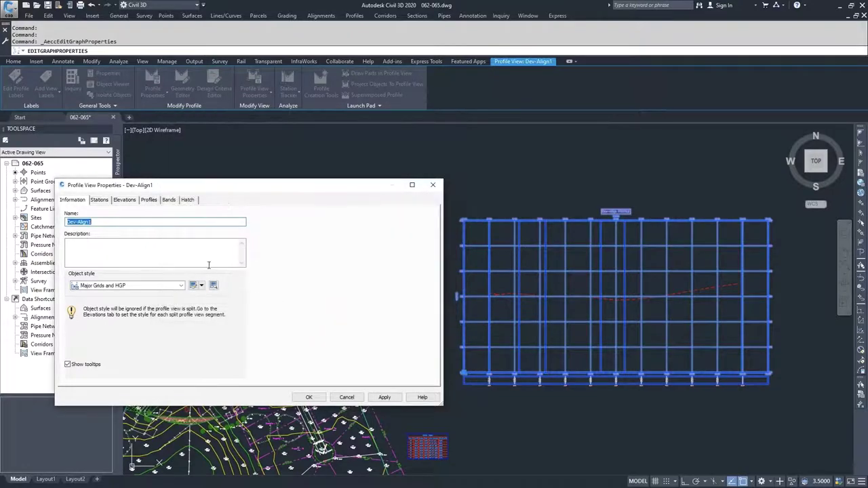
{"action": "left_click", "coordinate": [99, 200]}
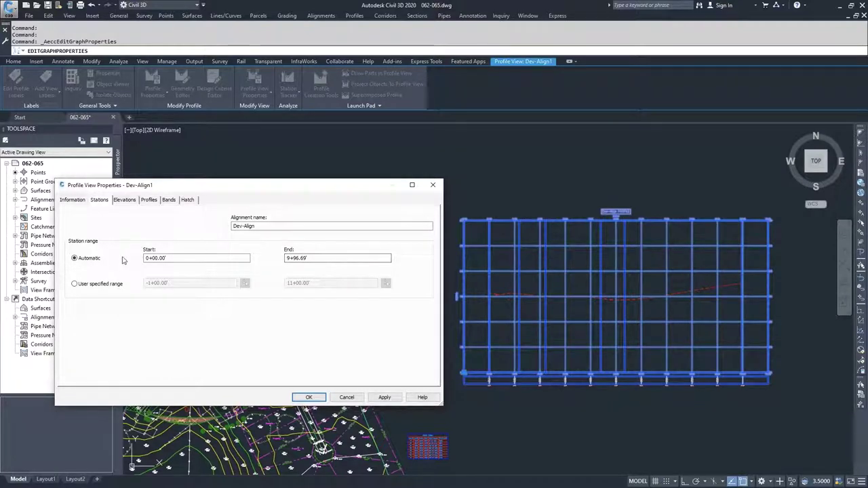
{"action": "left_click", "coordinate": [75, 285]}
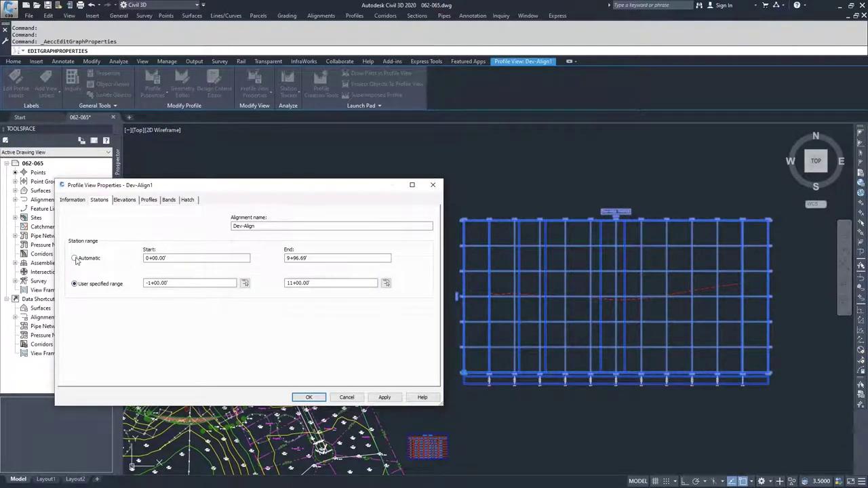
{"action": "left_click", "coordinate": [75, 259]}
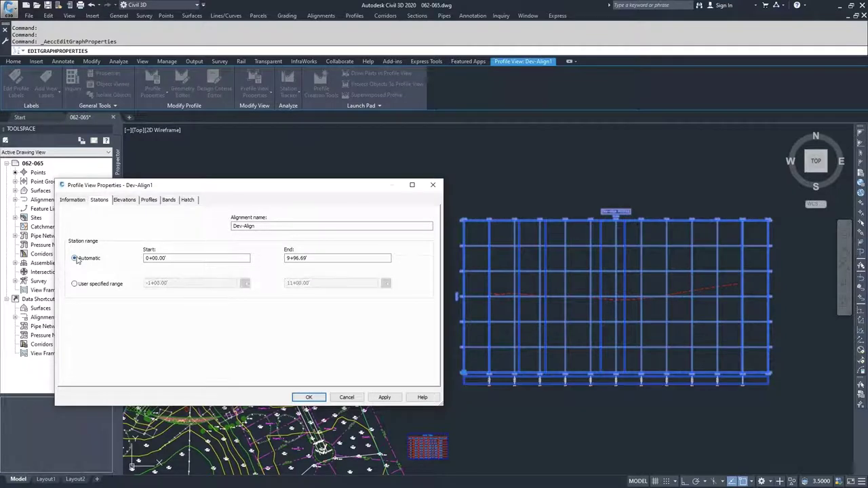
Step: Use a user-specified 160.000' to 220.000' elevation range with split profile view turned off
{"action": "left_click", "coordinate": [123, 201]}
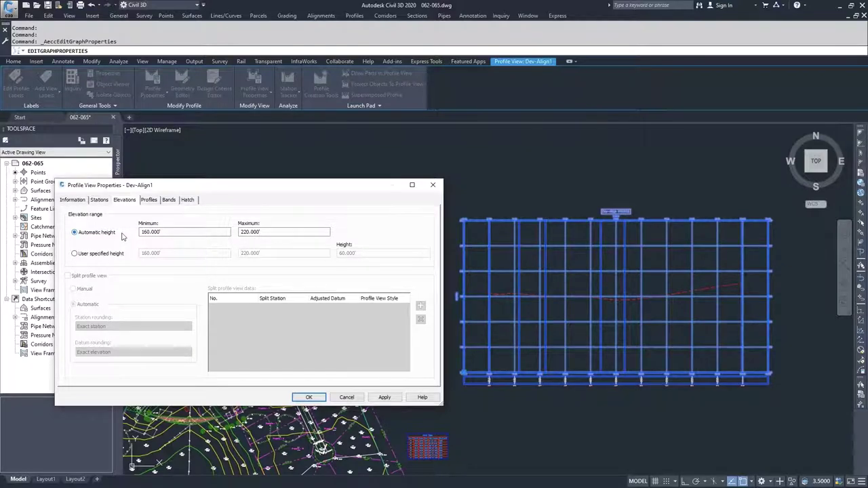
{"action": "left_click", "coordinate": [74, 254]}
{"action": "left_click", "coordinate": [73, 232]}
{"action": "left_click", "coordinate": [74, 253]}
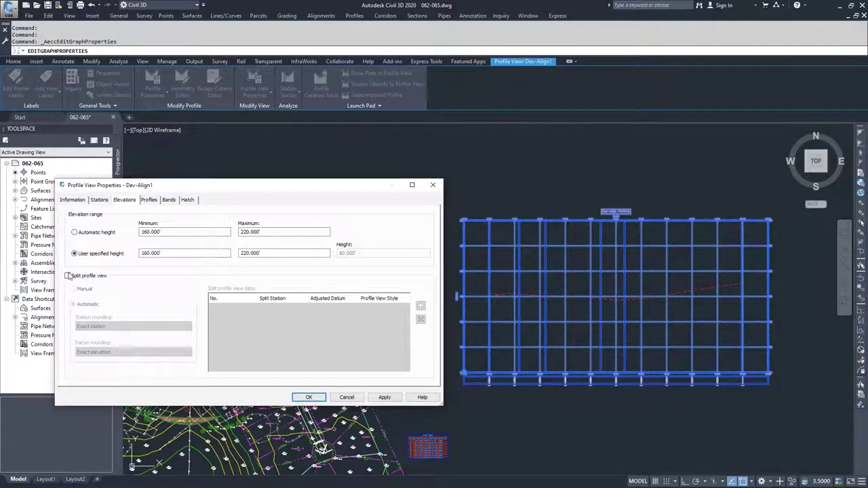
{"action": "left_click", "coordinate": [67, 275]}
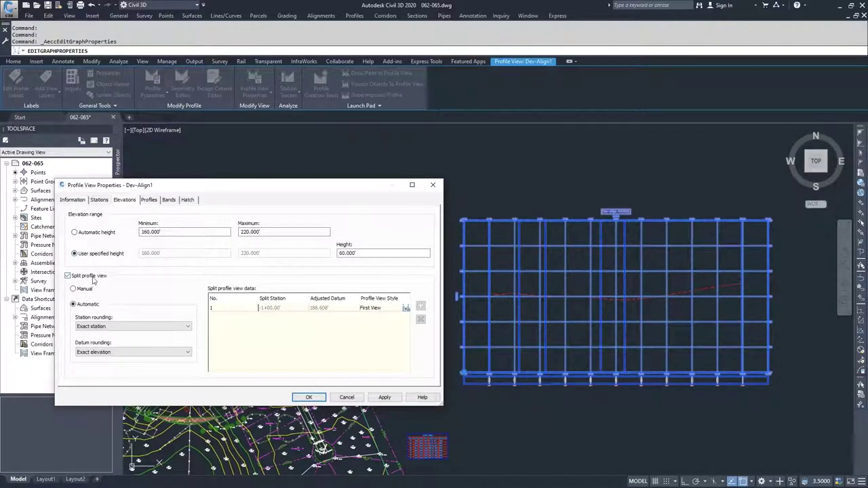
{"action": "left_click", "coordinate": [74, 289]}
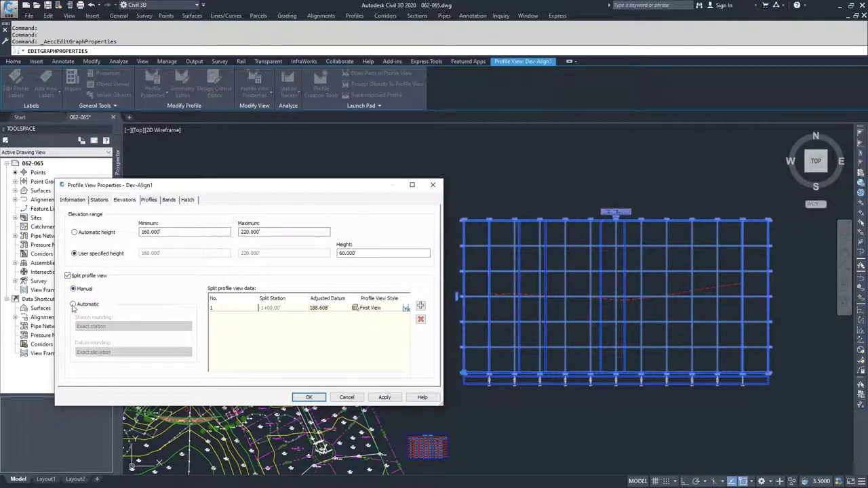
{"action": "left_click", "coordinate": [73, 305]}
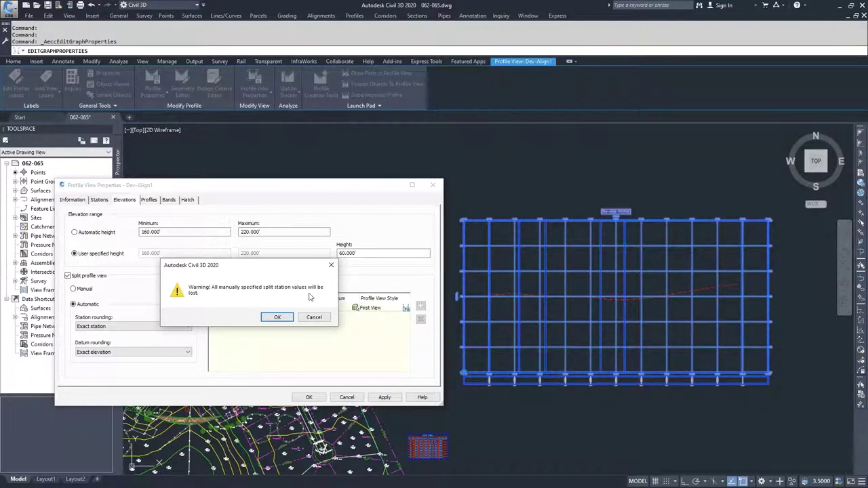
{"action": "left_click", "coordinate": [273, 318]}
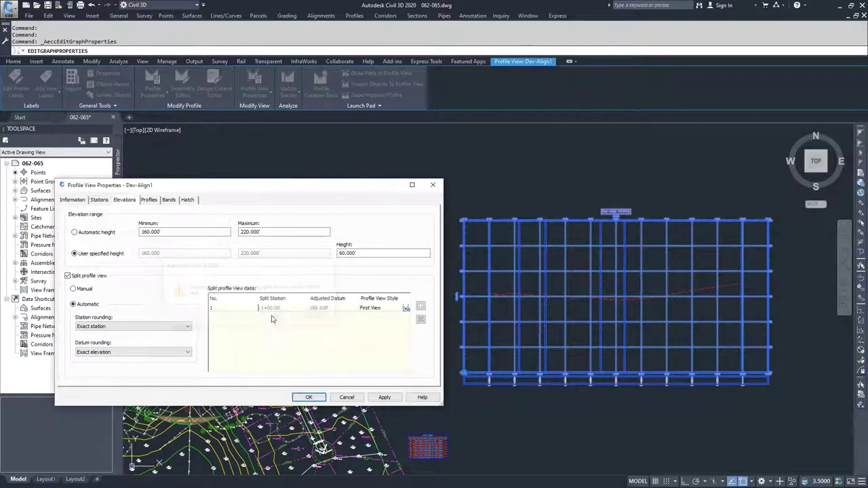
{"action": "left_click", "coordinate": [67, 276]}
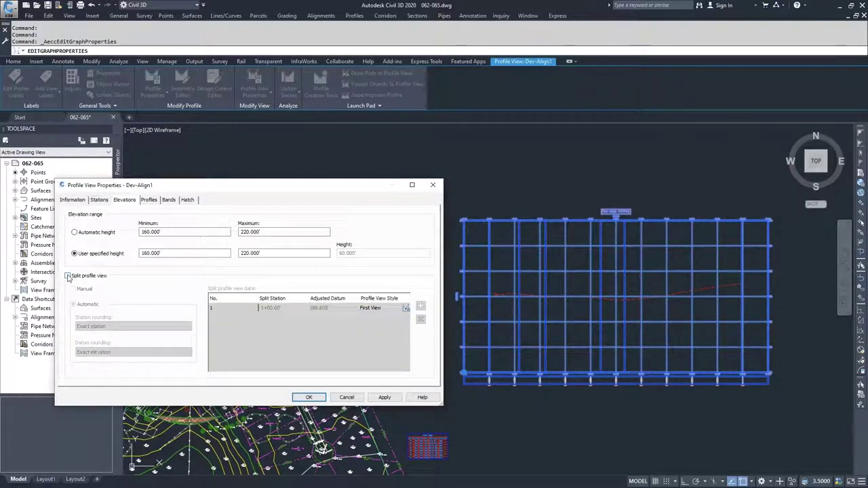
Step: Restore automatic elevation height and review the EG profile's station and elevation ranges
{"action": "left_click", "coordinate": [75, 233]}
{"action": "left_click", "coordinate": [149, 201]}
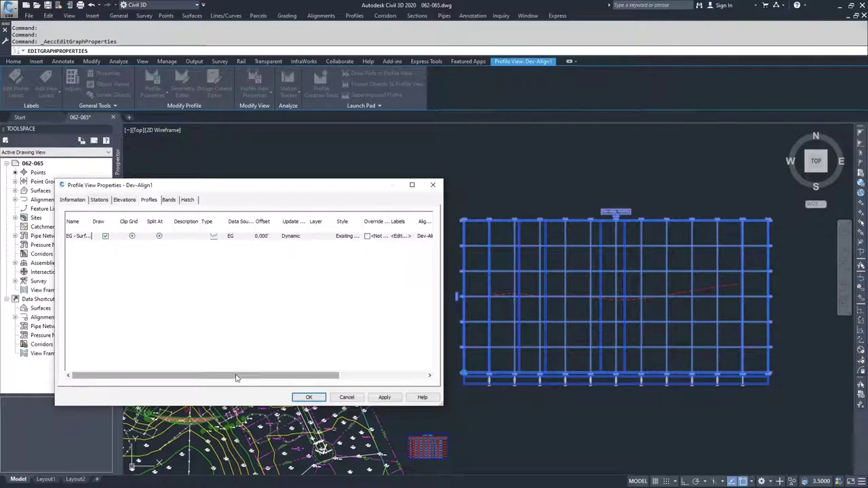
{"action": "left_click_drag", "start_coordinate": [240, 375], "coordinate": [263, 375]}
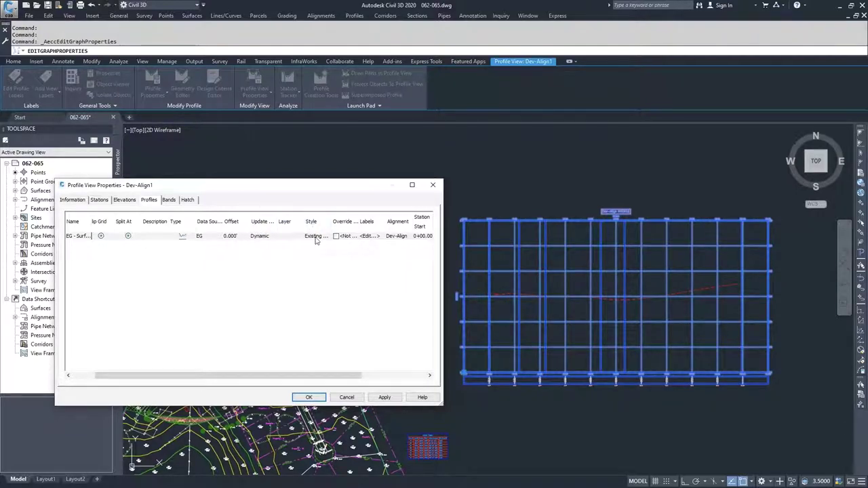
{"action": "left_click_drag", "start_coordinate": [328, 375], "coordinate": [394, 382]}
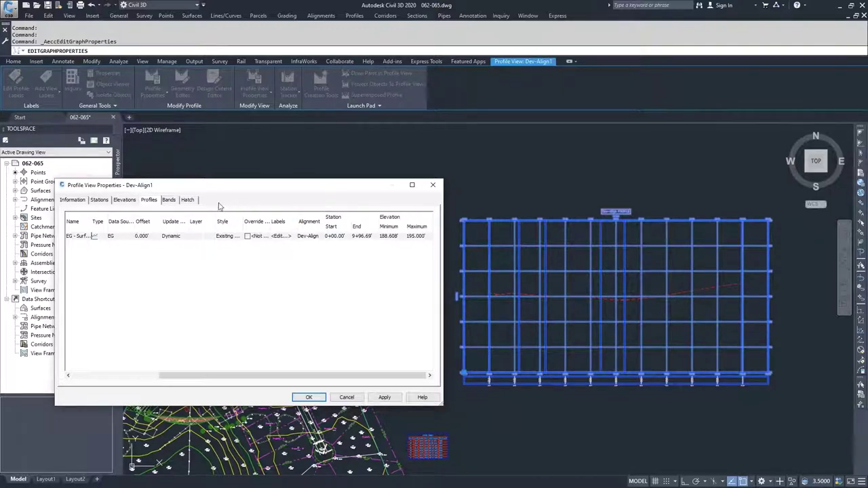
{"action": "left_click", "coordinate": [168, 201]}
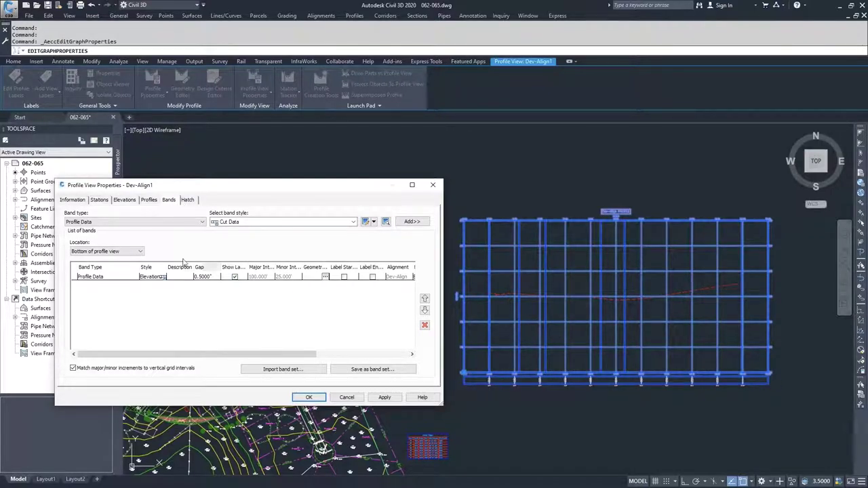
Step: Check top-band options, try the Cut Data style, and keep Profile Data as band type
{"action": "left_click", "coordinate": [138, 251]}
{"action": "left_click", "coordinate": [102, 265]}
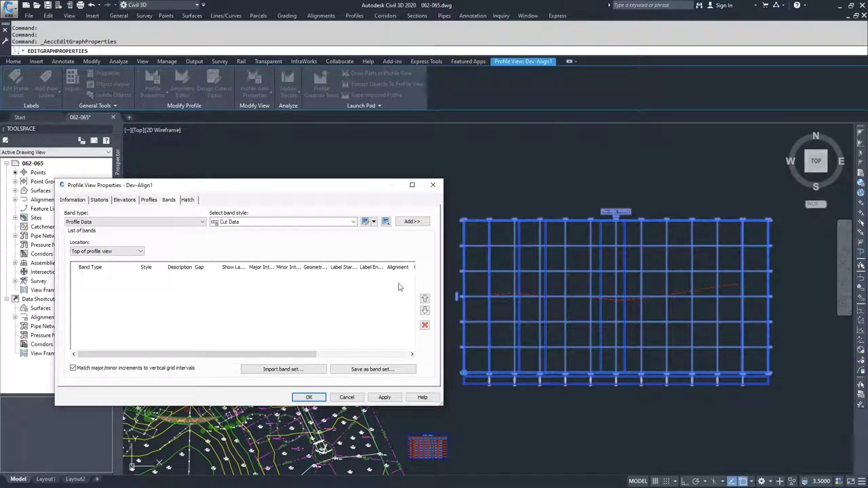
{"action": "left_click", "coordinate": [307, 225]}
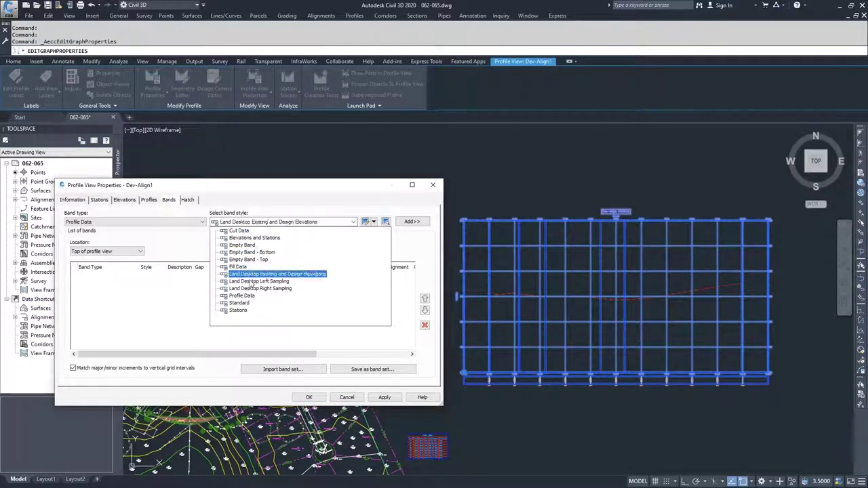
{"action": "left_click", "coordinate": [241, 230]}
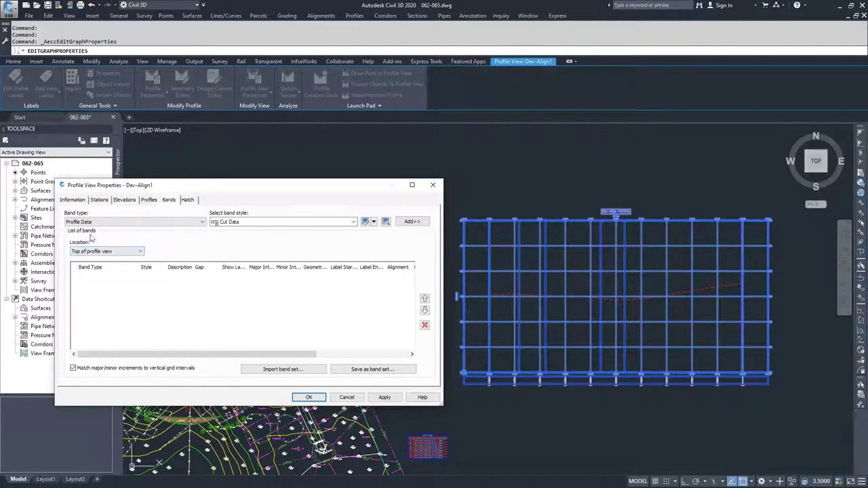
{"action": "left_click", "coordinate": [123, 223]}
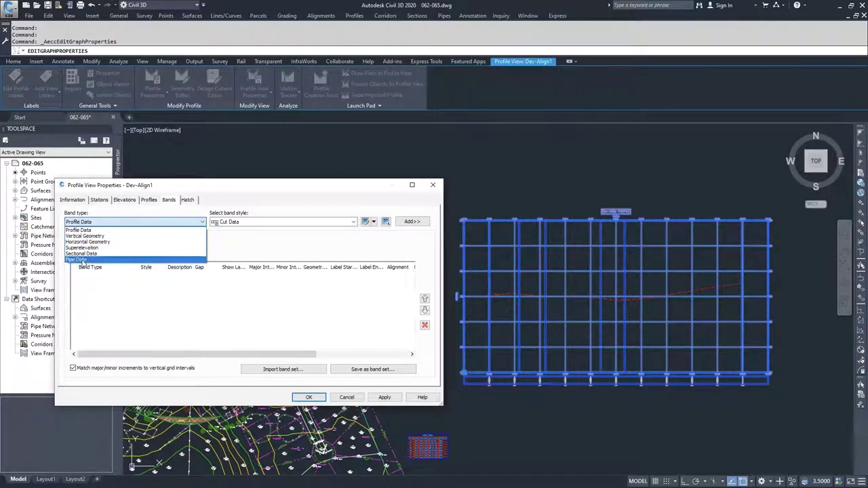
{"action": "left_click", "coordinate": [236, 255]}
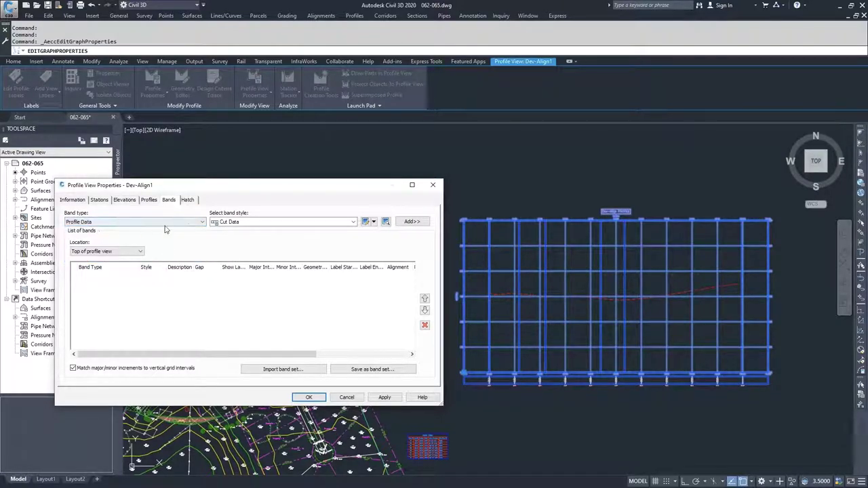
Step: Return to bottom bands, keep the Profile Data band style, and edit it
{"action": "left_click", "coordinate": [140, 252]}
{"action": "left_click", "coordinate": [96, 266]}
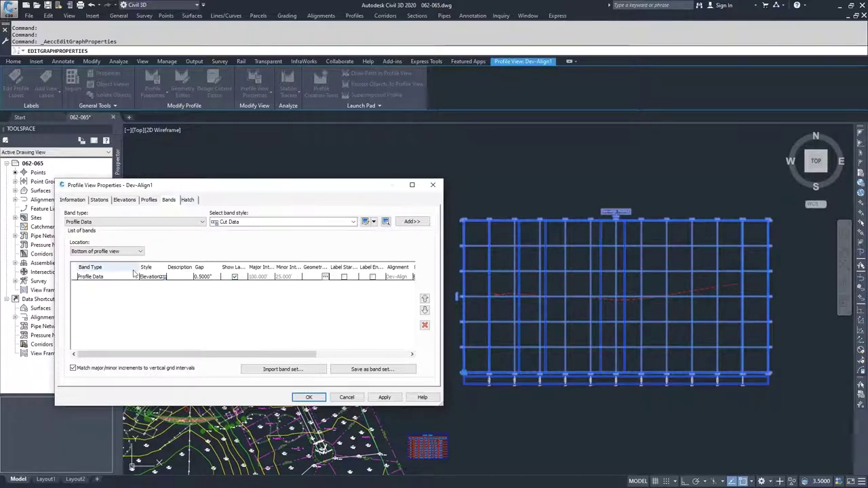
{"action": "left_click", "coordinate": [276, 228]}
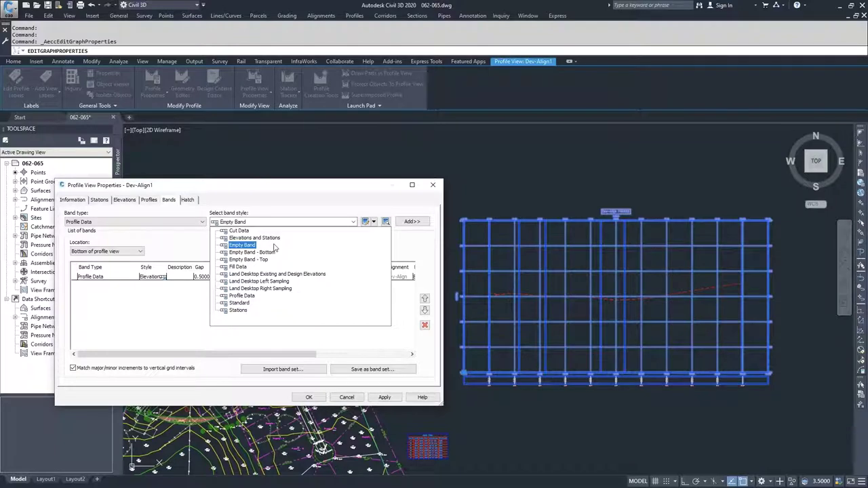
{"action": "left_click", "coordinate": [246, 300]}
{"action": "left_click", "coordinate": [372, 221]}
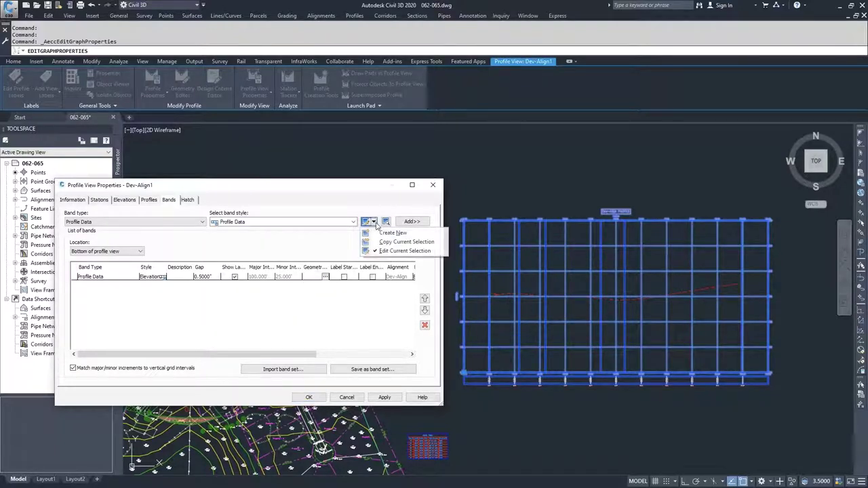
{"action": "left_click", "coordinate": [391, 251]}
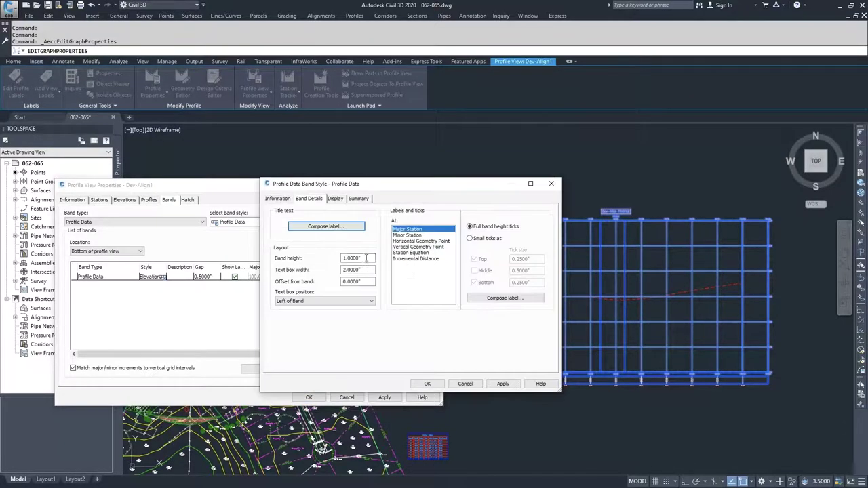
{"action": "left_click", "coordinate": [276, 199]}
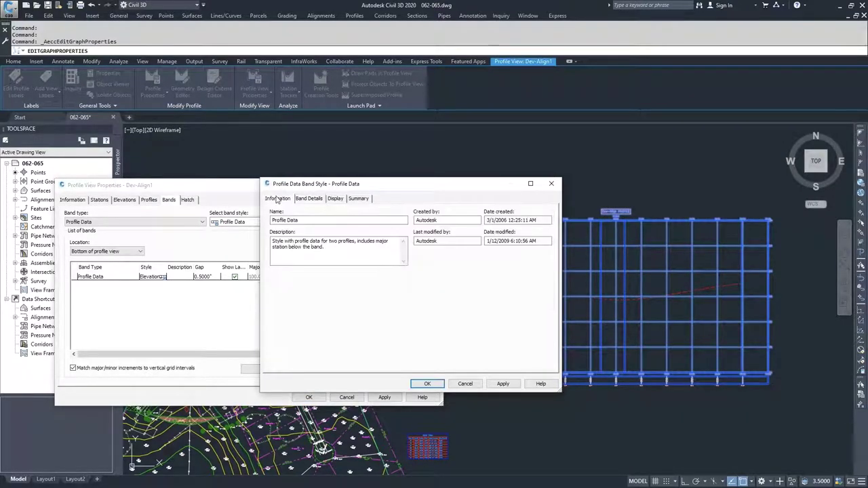
{"action": "left_click", "coordinate": [311, 199]}
{"action": "left_click", "coordinate": [339, 200]}
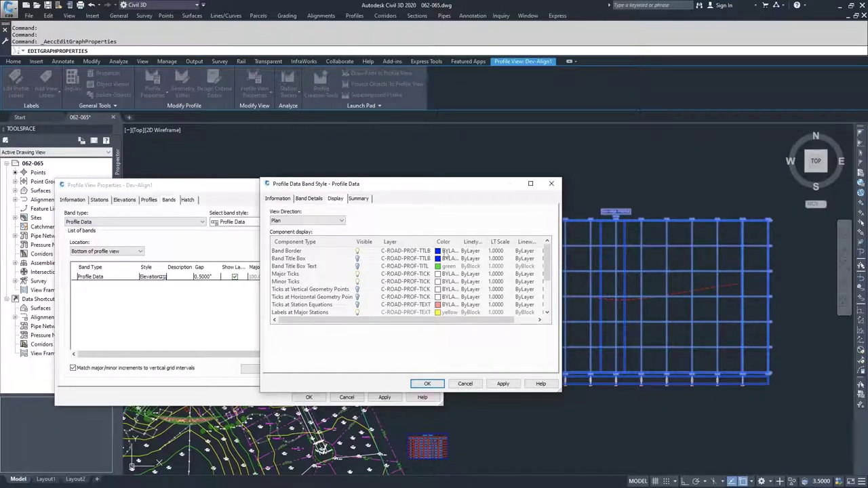
{"action": "left_click", "coordinate": [359, 199]}
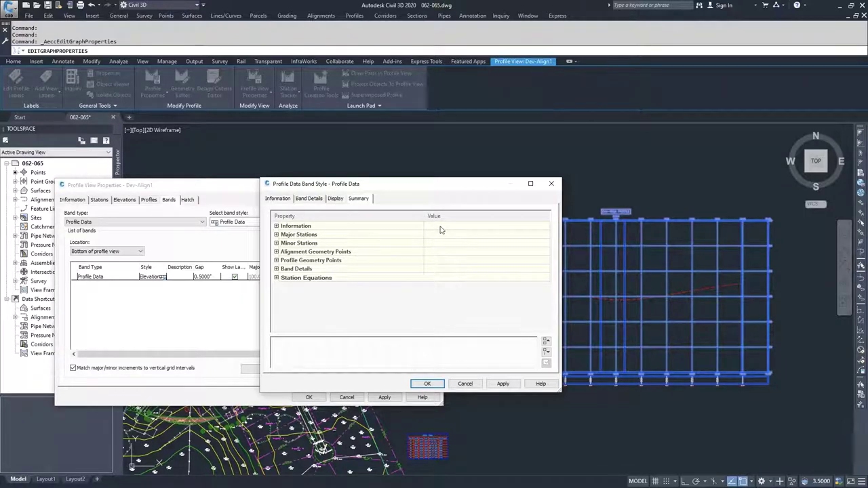
{"action": "left_click", "coordinate": [310, 200]}
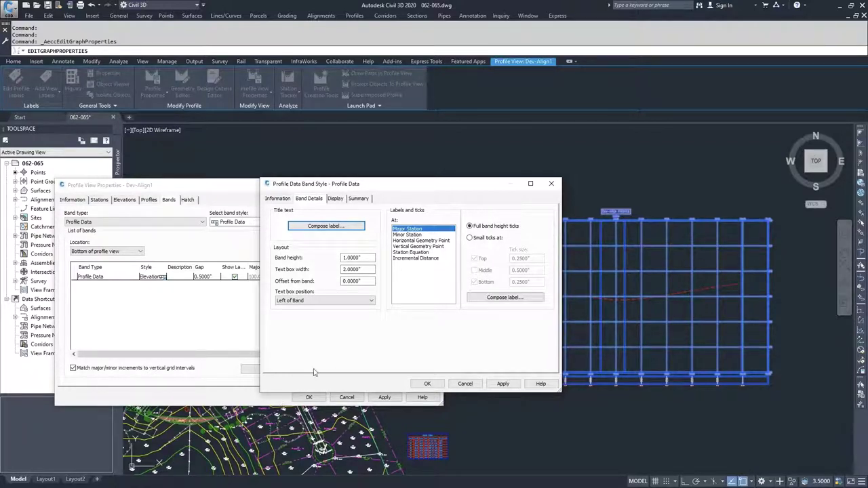
Step: Review the Vertical Geometry Point, Station Equation and Incremental Distance labels, keeping Major Station at full band height ticks
{"action": "left_click", "coordinate": [408, 247]}
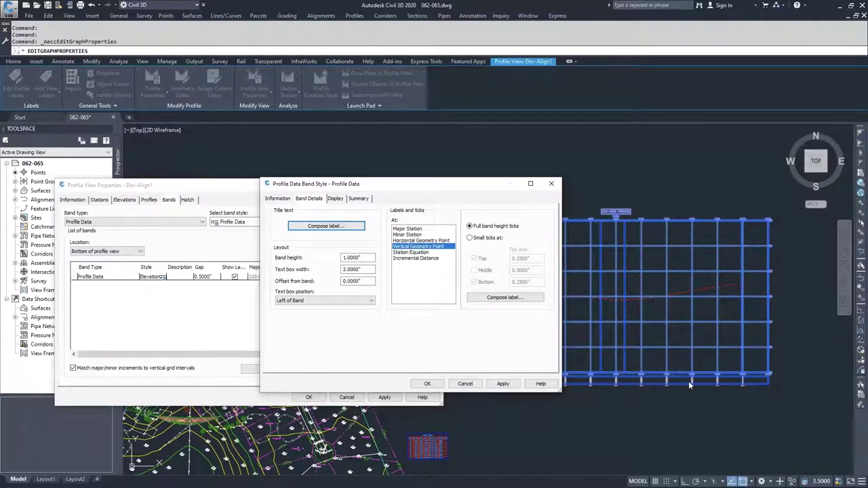
{"action": "left_click", "coordinate": [415, 252]}
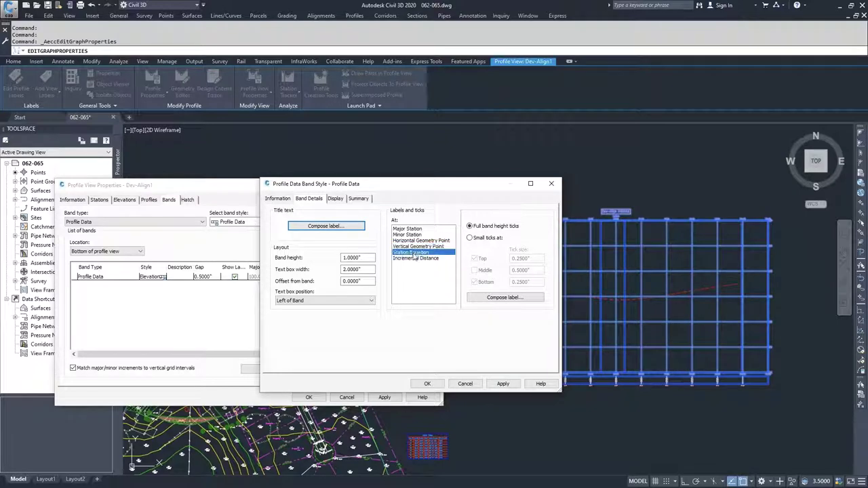
{"action": "left_click", "coordinate": [410, 259]}
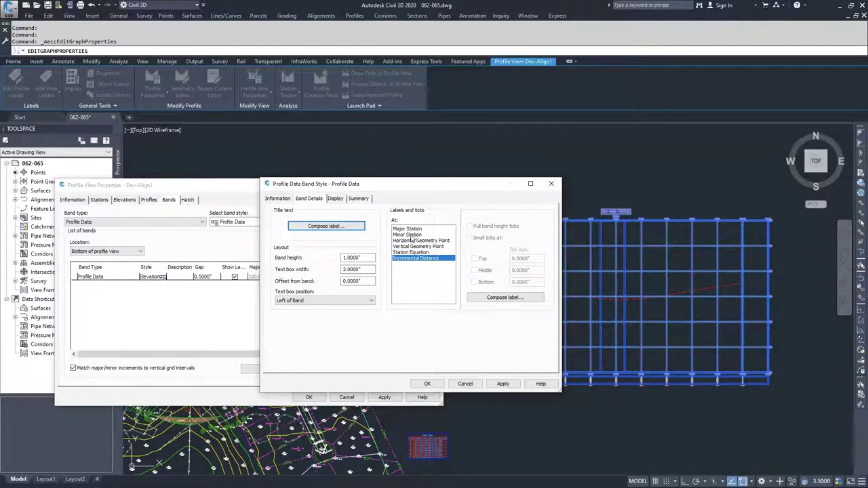
{"action": "left_click", "coordinate": [409, 229]}
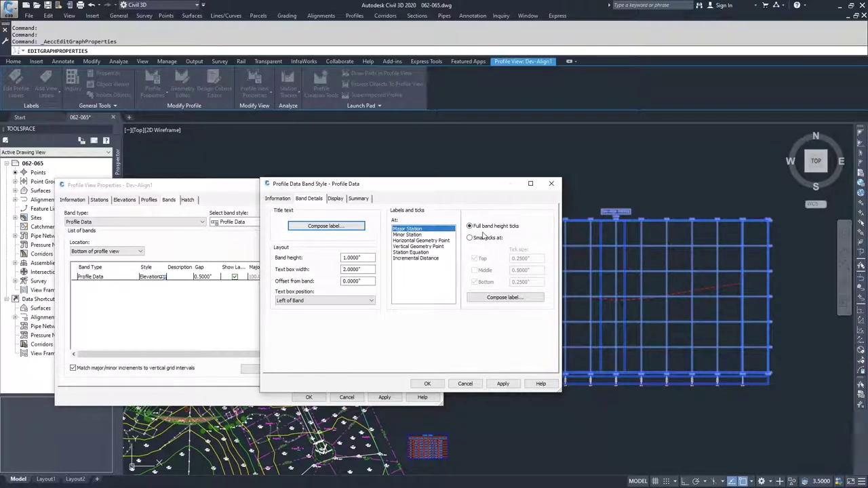
{"action": "left_click", "coordinate": [471, 237]}
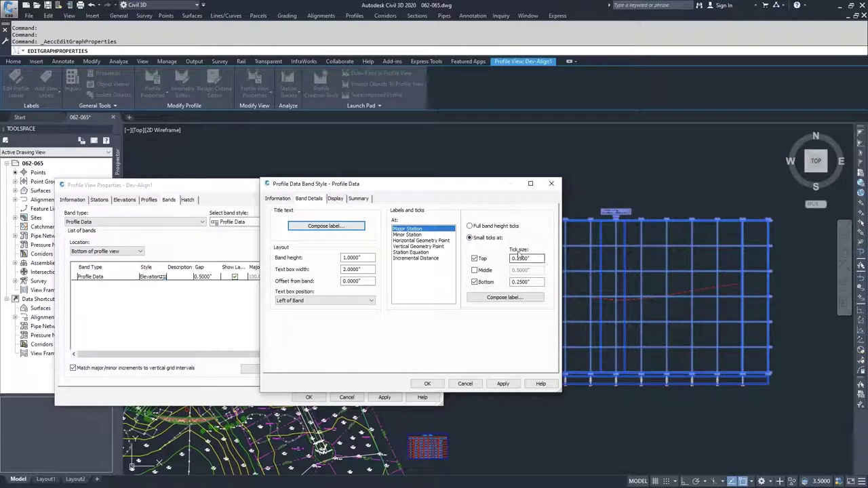
{"action": "left_click", "coordinate": [469, 226]}
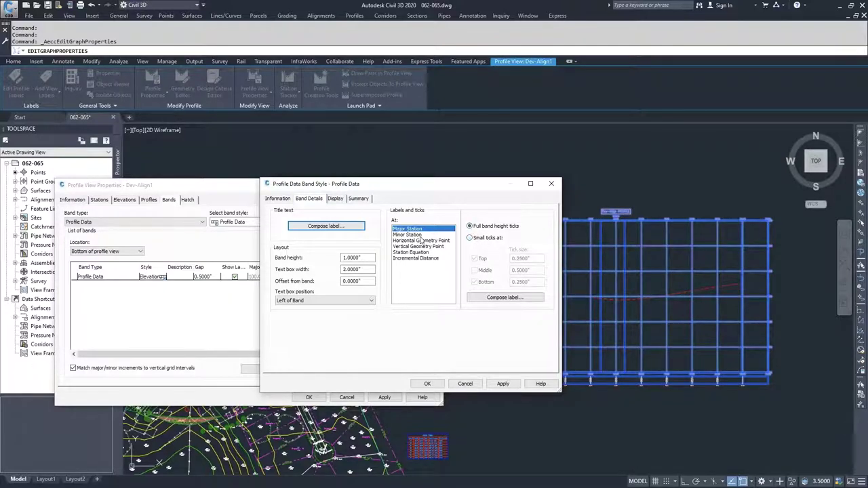
Step: Recheck the geometry point and incremental labels, then compose the Major Station label
{"action": "left_click", "coordinate": [420, 241]}
{"action": "left_click", "coordinate": [416, 247]}
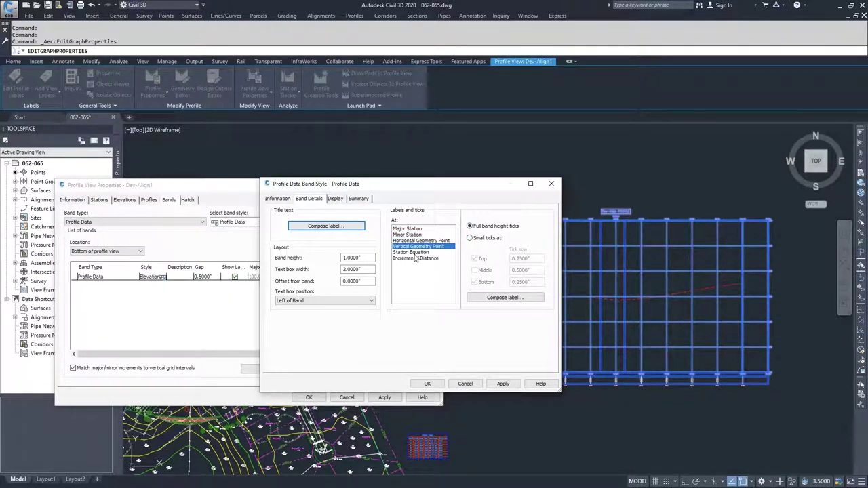
{"action": "left_click", "coordinate": [415, 258]}
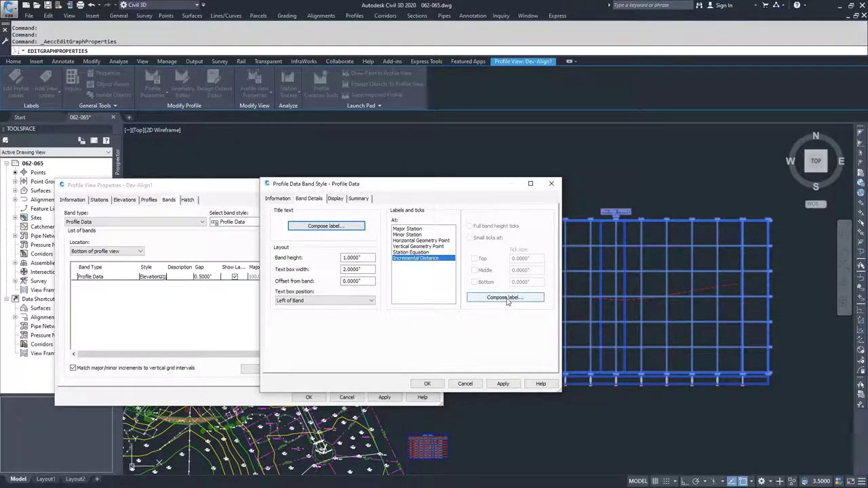
{"action": "left_click", "coordinate": [414, 229]}
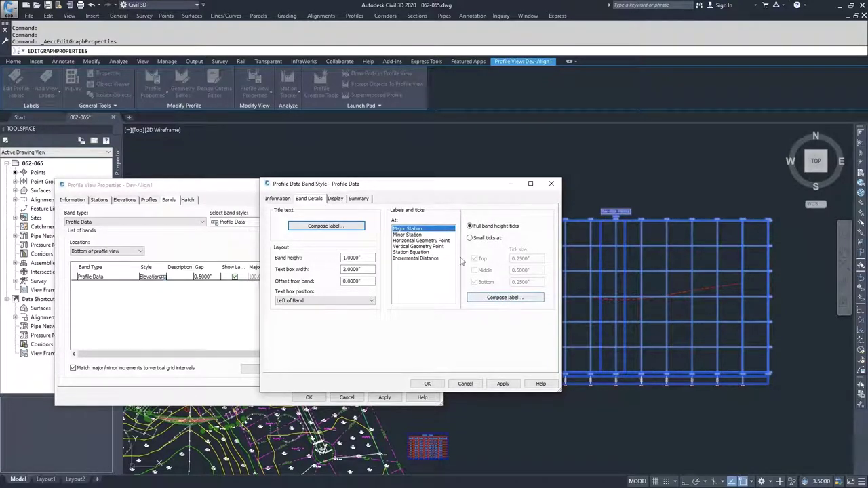
{"action": "left_click", "coordinate": [493, 298]}
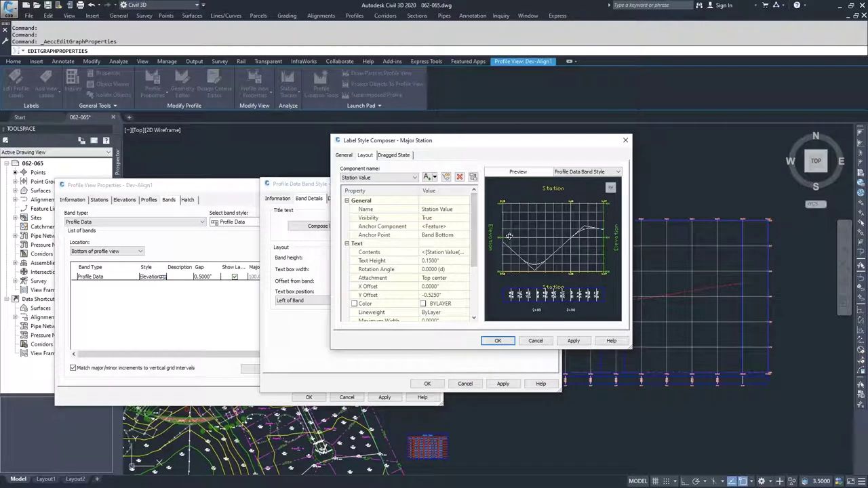
Step: Review the Major Station label's General and Station Value Layout properties
{"action": "left_click", "coordinate": [342, 157]}
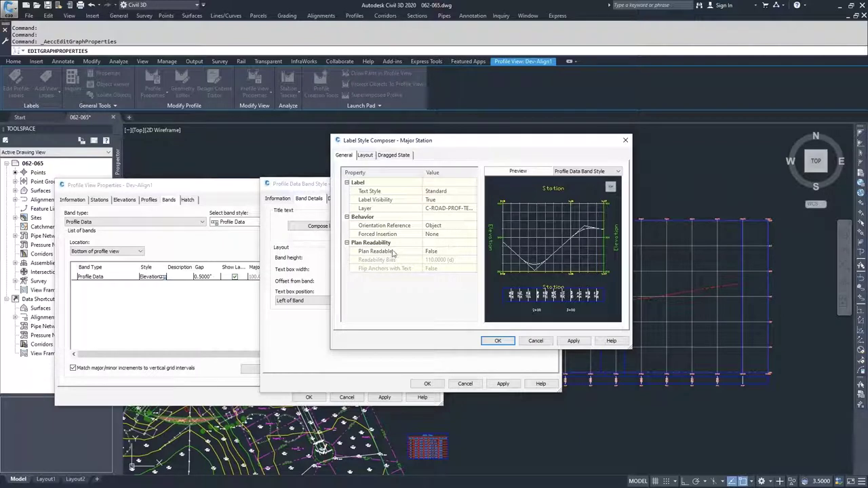
{"action": "left_click", "coordinate": [365, 155]}
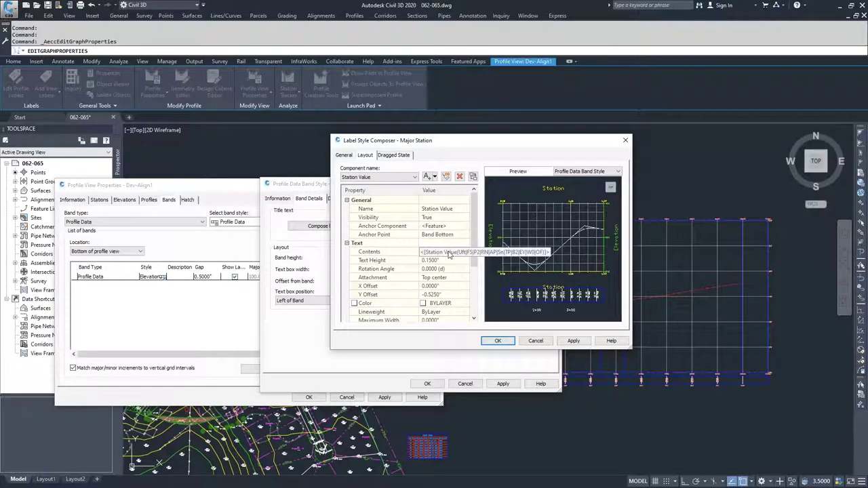
{"action": "left_click", "coordinate": [468, 255]}
Step: Keep Station Value as the label text, check Dragged State settings, and close the composer
{"action": "left_click", "coordinate": [465, 252]}
{"action": "left_click", "coordinate": [475, 201]}
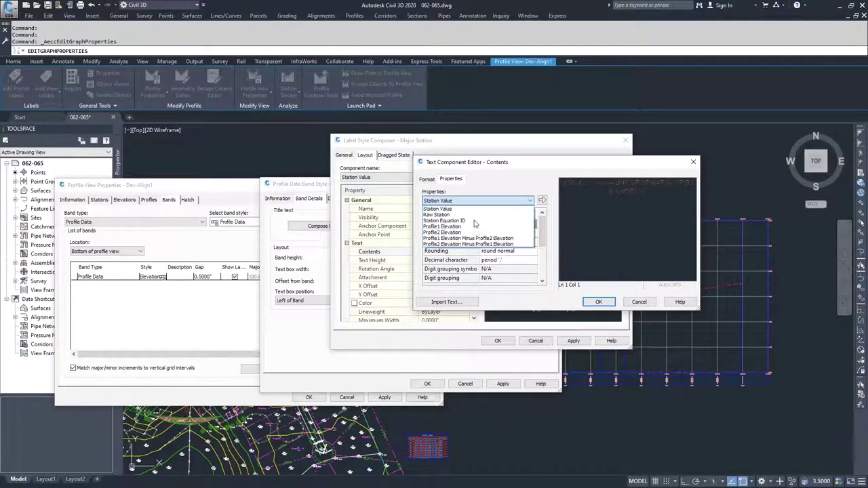
{"action": "left_click", "coordinate": [631, 298]}
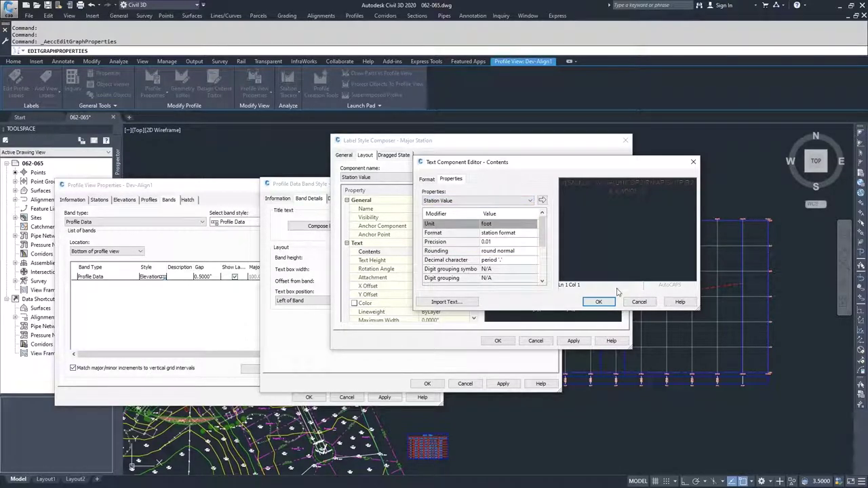
{"action": "left_click", "coordinate": [604, 302]}
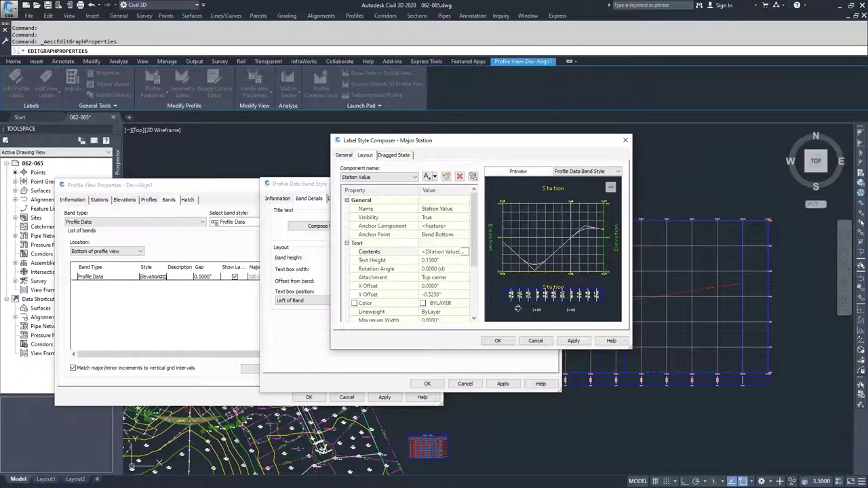
{"action": "left_click", "coordinate": [392, 155]}
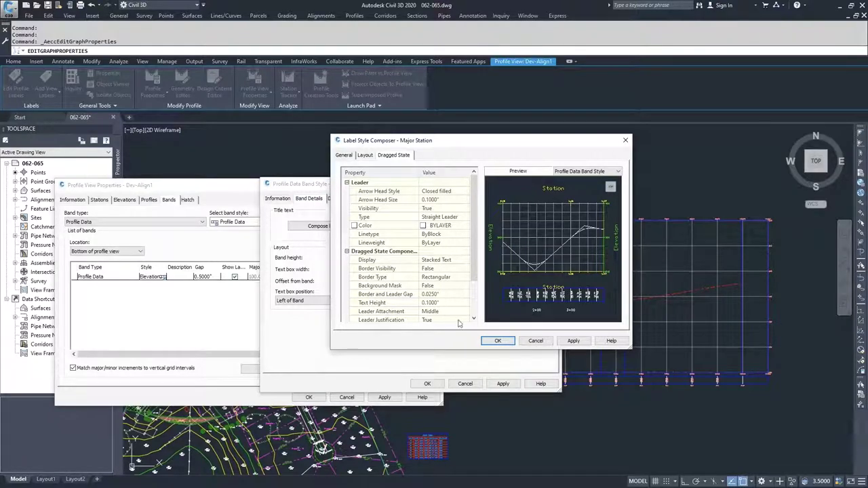
{"action": "left_click", "coordinate": [498, 341]}
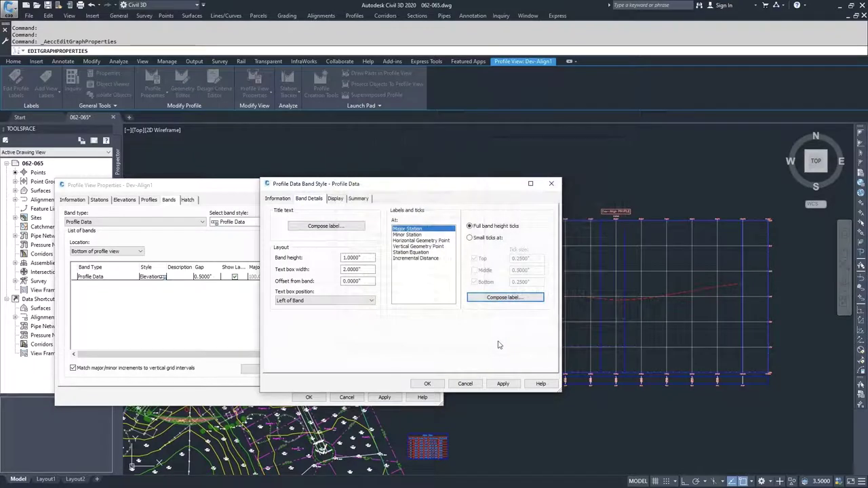
Step: Review the remaining At: list labels and Display settings, then close the Profile Data band style
{"action": "left_click", "coordinate": [413, 235]}
{"action": "left_click", "coordinate": [412, 240]}
{"action": "left_click", "coordinate": [413, 246]}
{"action": "left_click", "coordinate": [413, 252]}
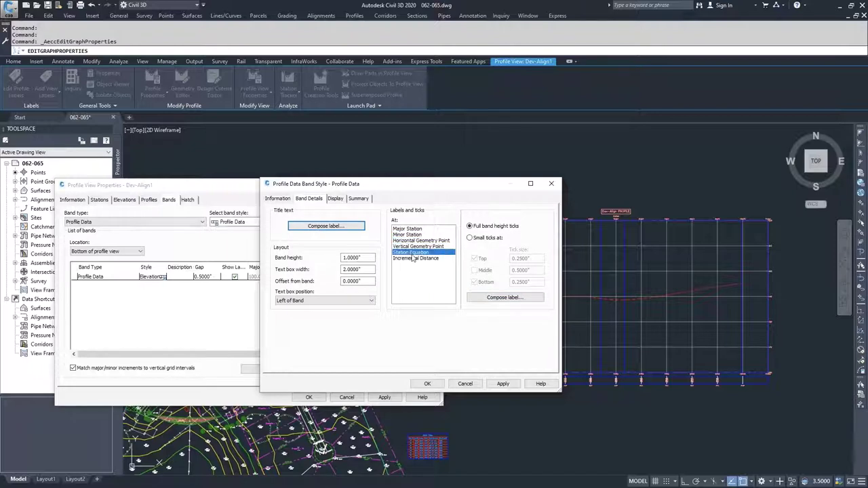
{"action": "left_click", "coordinate": [413, 258]}
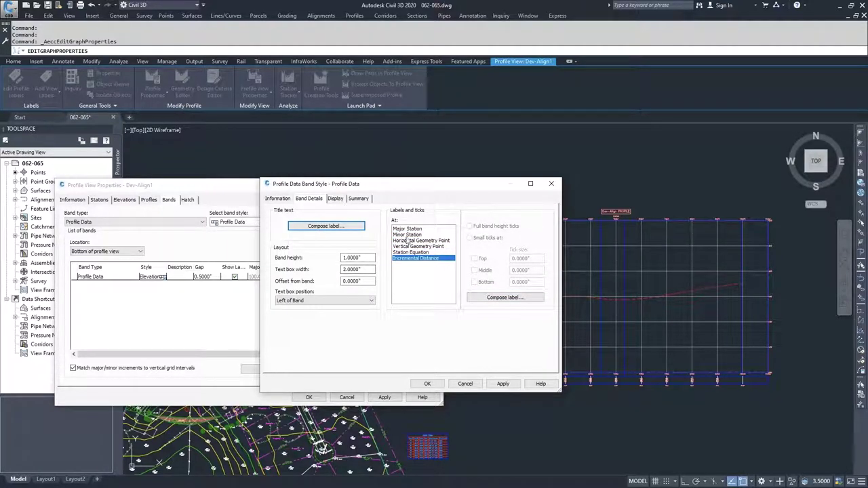
{"action": "left_click", "coordinate": [342, 201]}
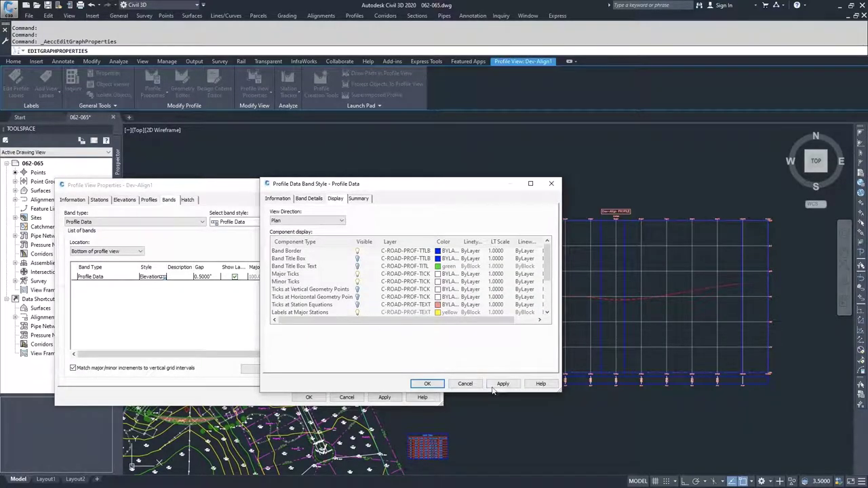
{"action": "left_click", "coordinate": [434, 386]}
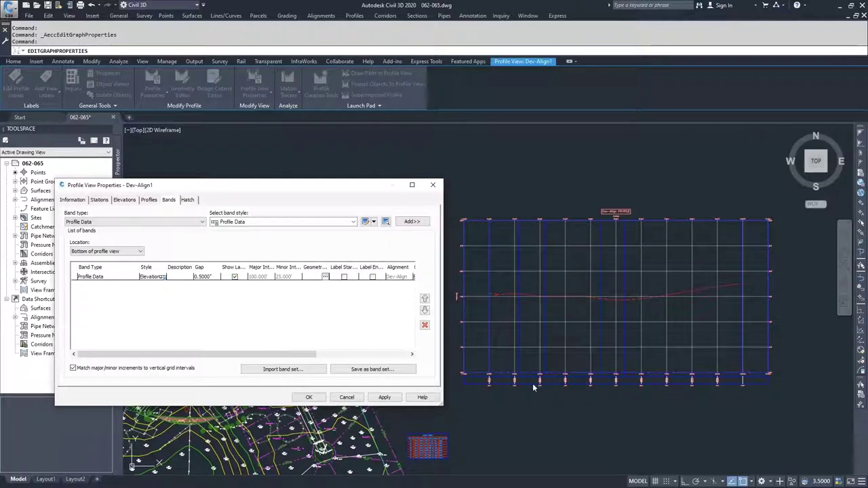